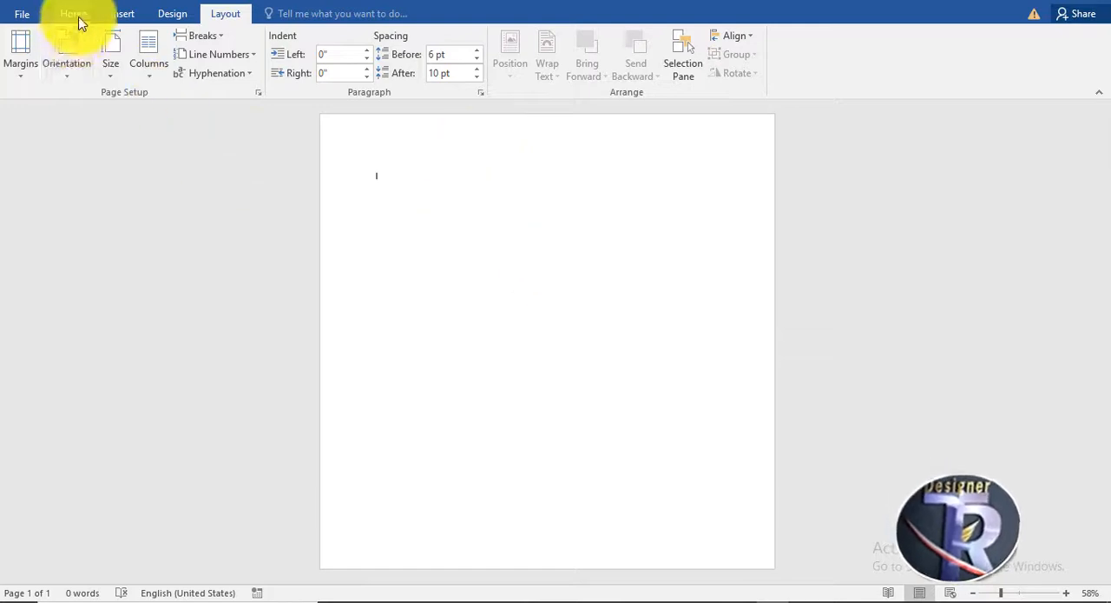
Draw a rectangle covering the whole page, about 10.41" high and 10.52" wide.
click(74, 13)
click(124, 13)
click(229, 79)
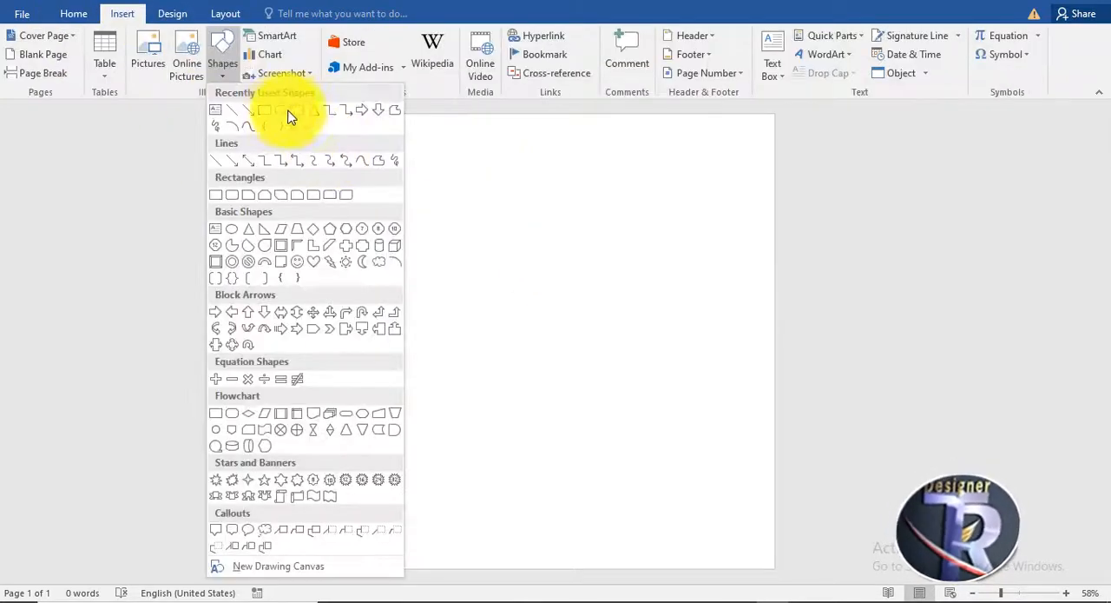
click(247, 112)
drag(321, 112, 800, 589)
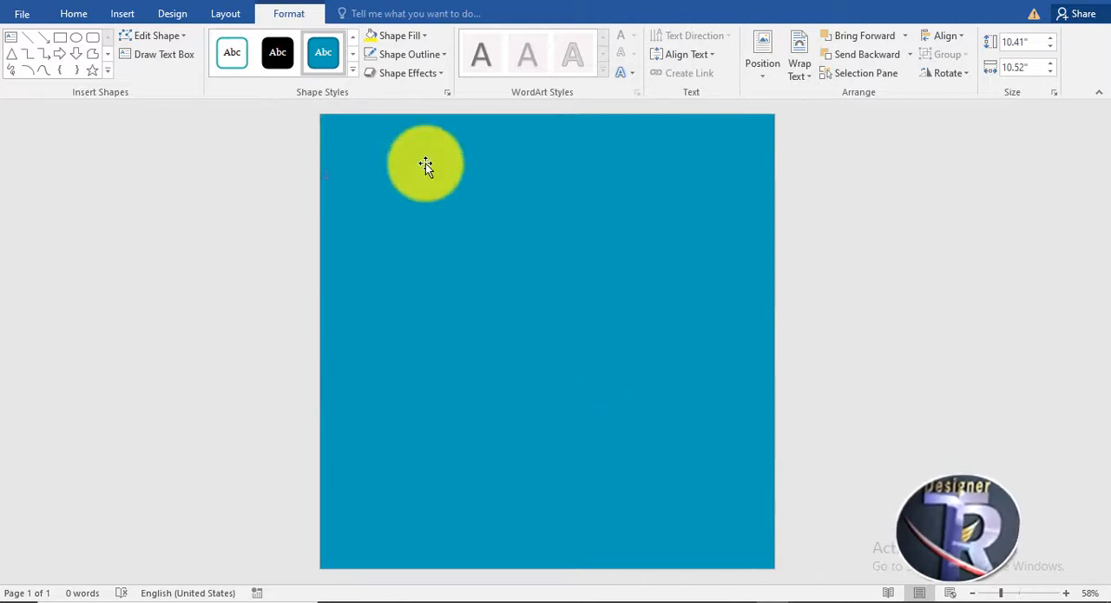
Fill the page-sized rectangle with a preset radial blue gradient that is light at the lower edge and dark at the upper corners.
right_click(455, 164)
click(549, 469)
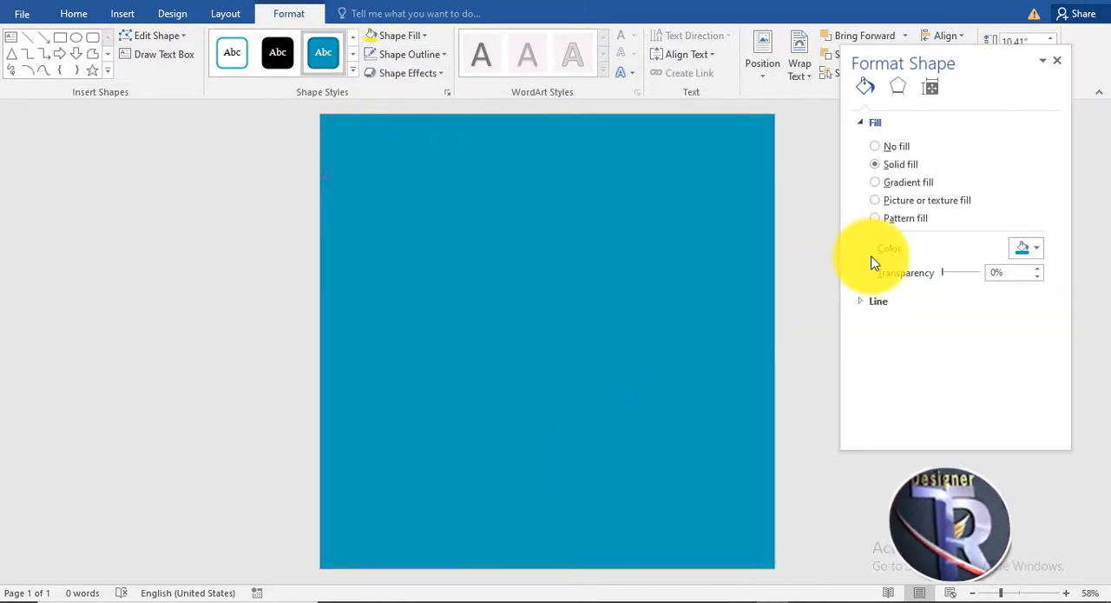
click(909, 183)
click(1031, 248)
click(1015, 388)
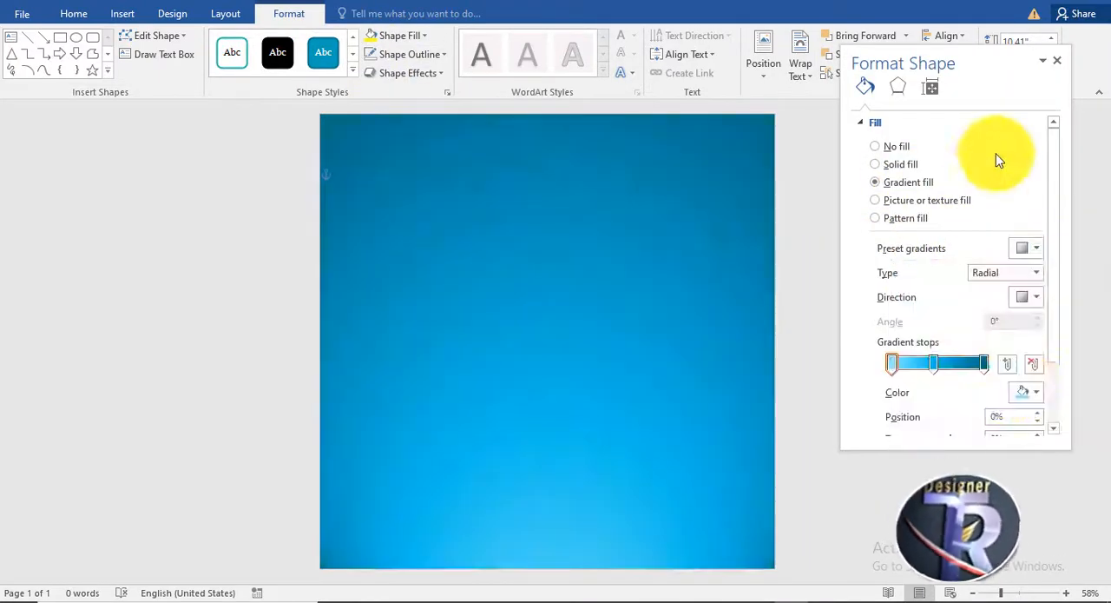
click(1057, 69)
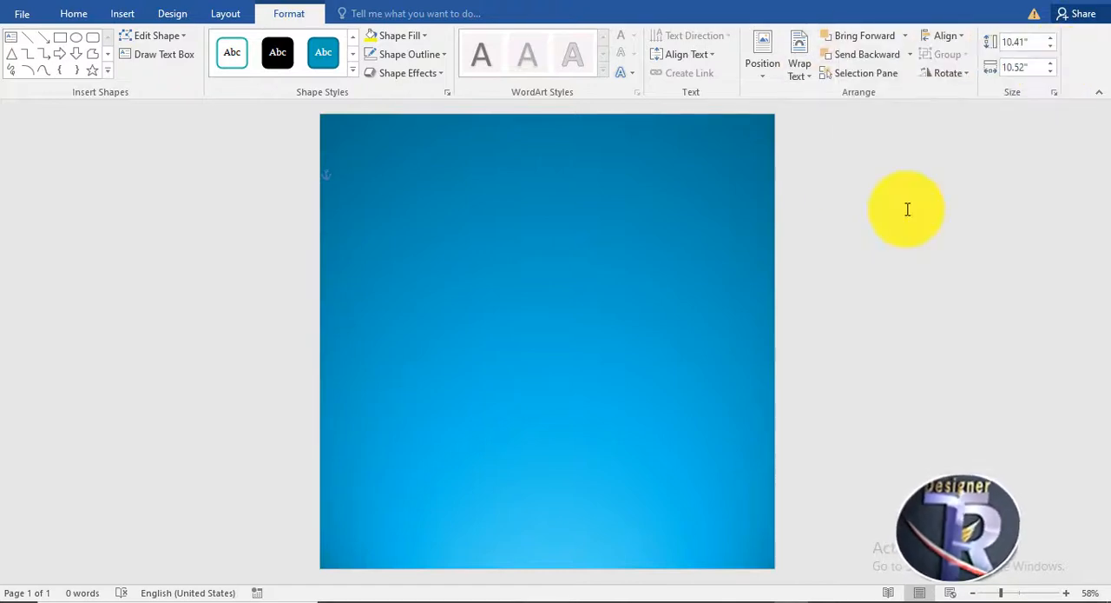
Insert plain black WordArt near the top of the page with the text "BIG".
click(620, 153)
click(126, 14)
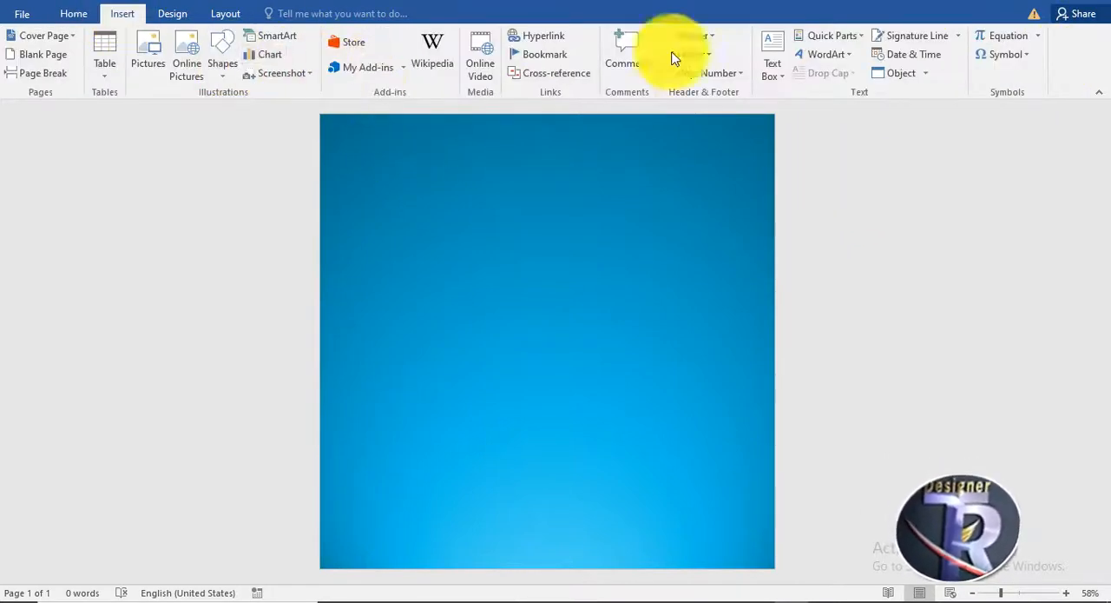
click(823, 54)
click(819, 92)
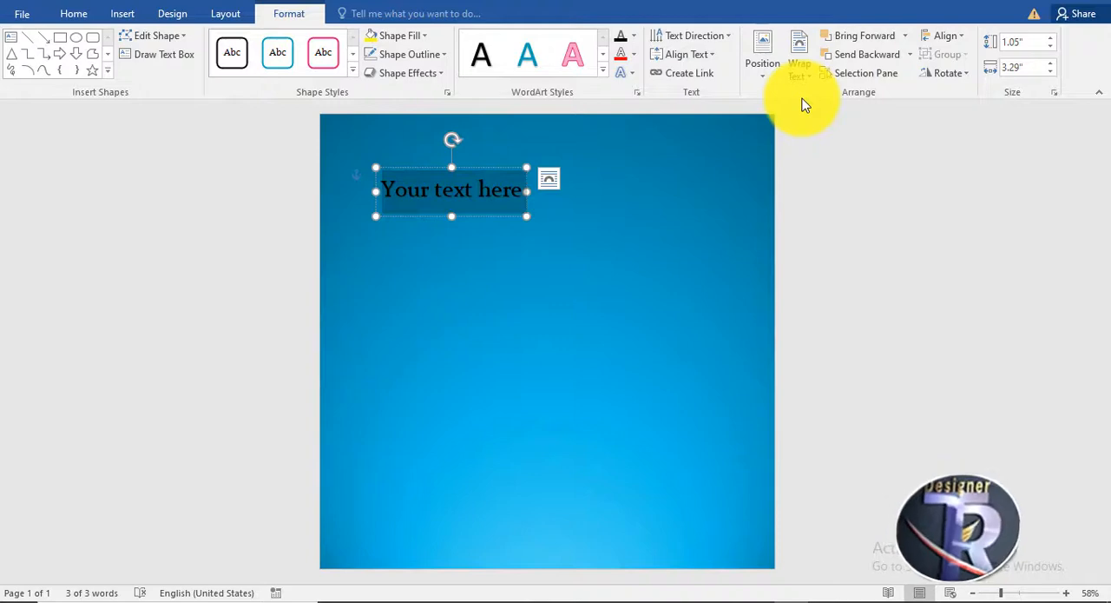
text(BIG)
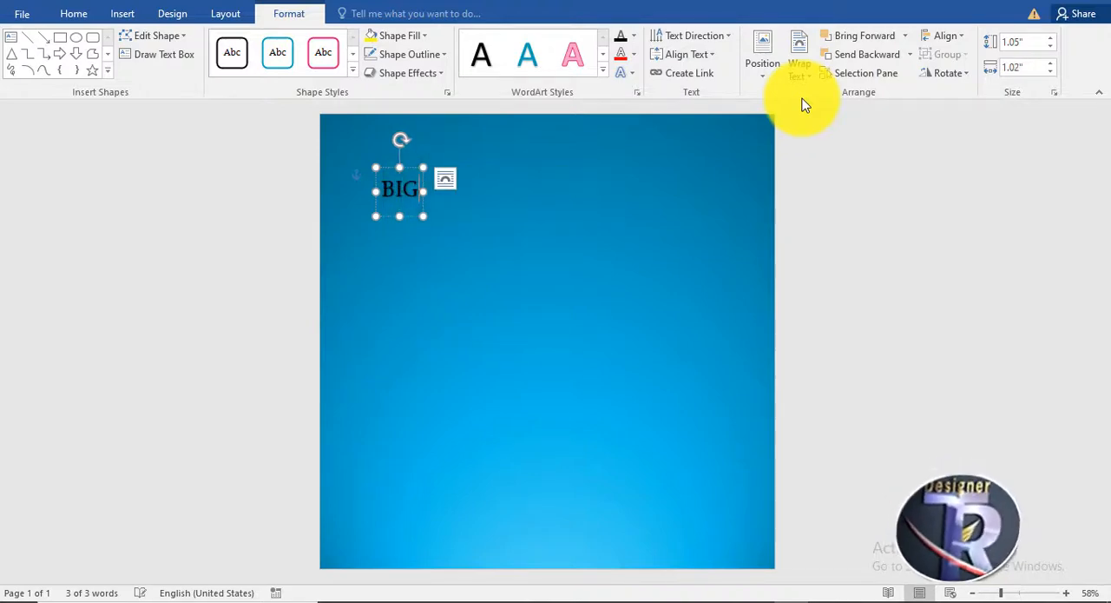
Enlarge the BIG text to 140 pt and set its font to Arial Black.
click(70, 20)
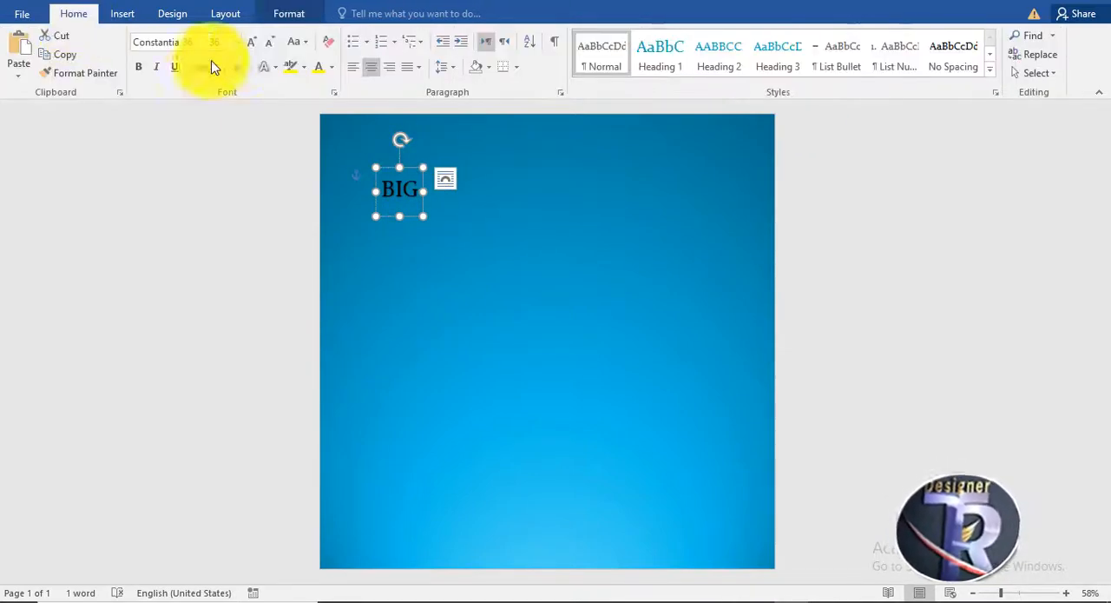
click(251, 45)
click(251, 45)
click(251, 45)
click(251, 45)
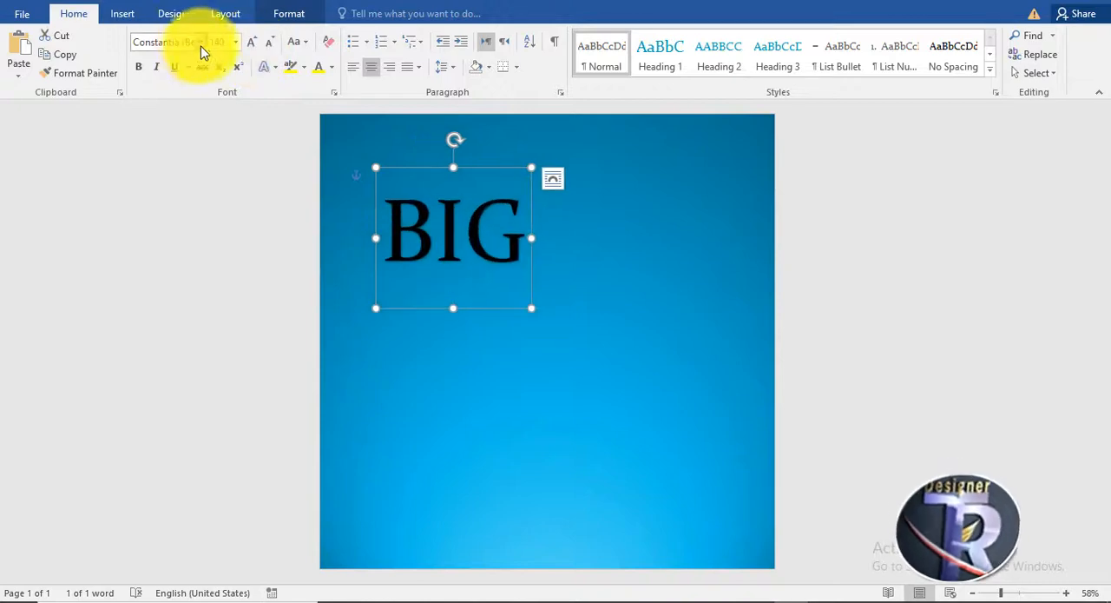
click(201, 42)
click(217, 238)
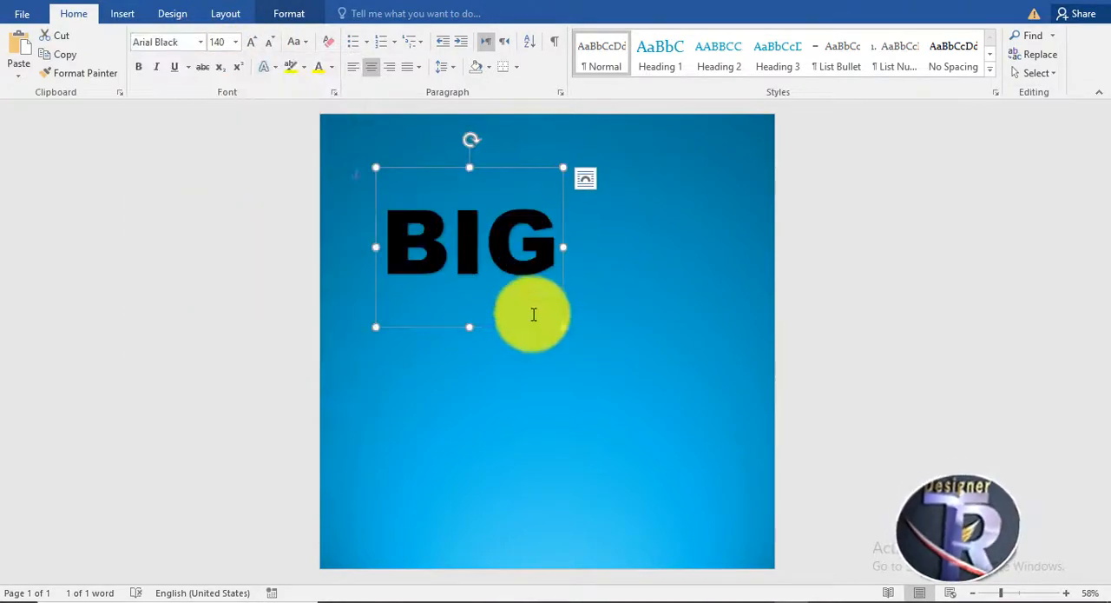
Place a copy of the BIG WordArt directly beneath the original and replace its text with "Sale".
drag(531, 315, 608, 342)
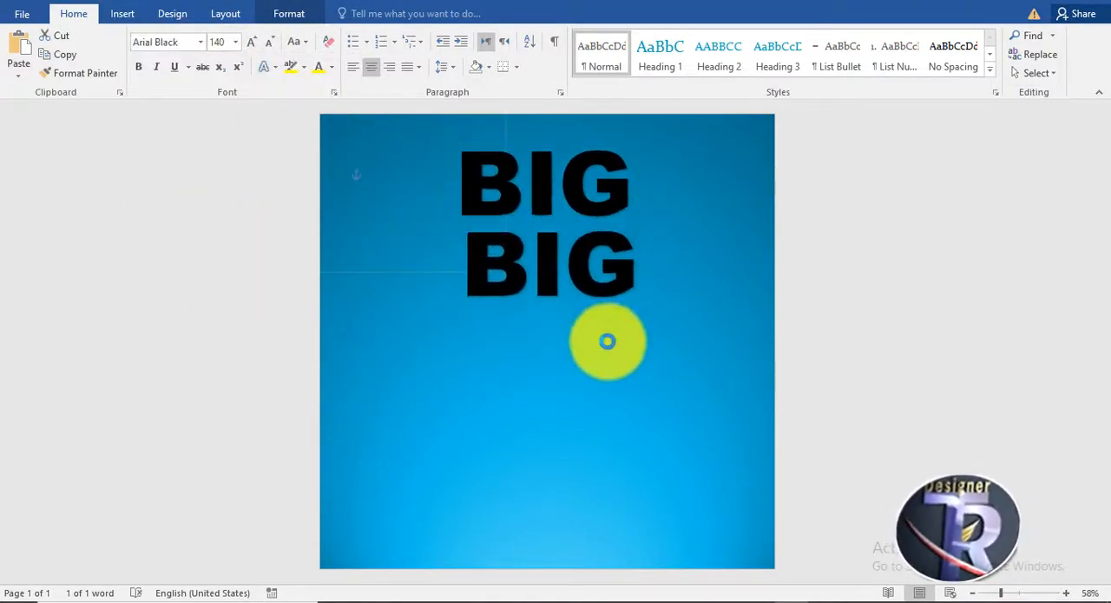
drag(635, 280, 474, 278)
text(S)
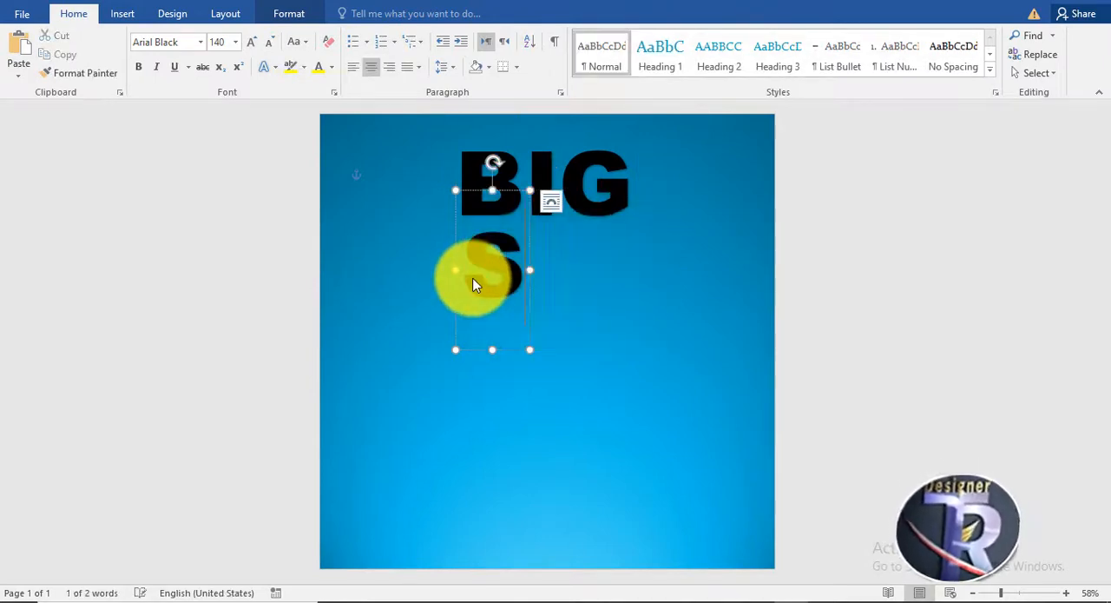
text(ale)
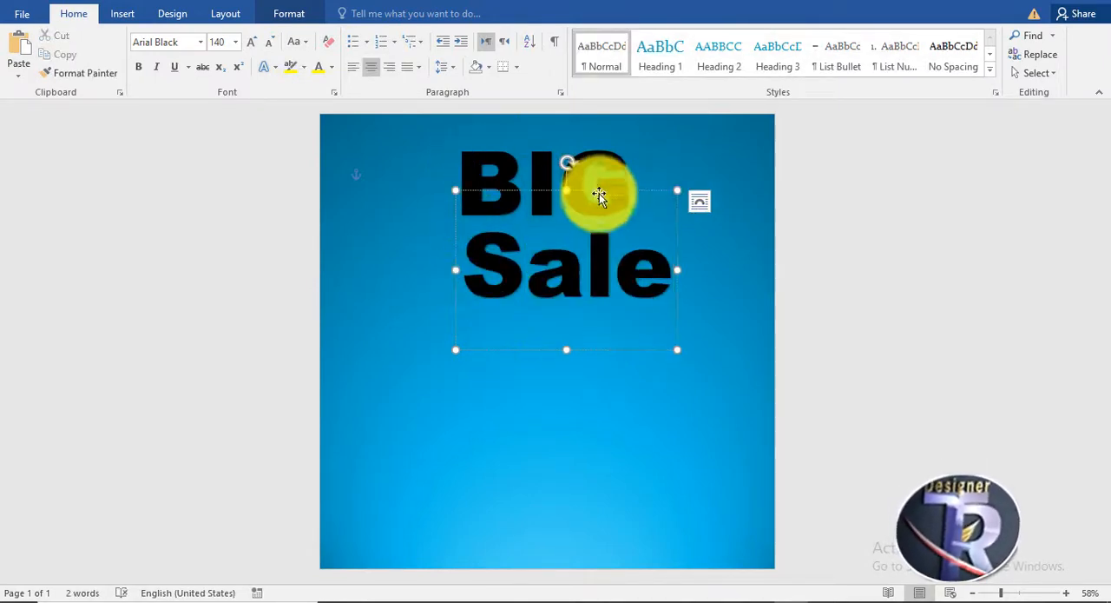
Set the Sale text to Brush Script MT and shift it to the right beneath BIG.
click(200, 42)
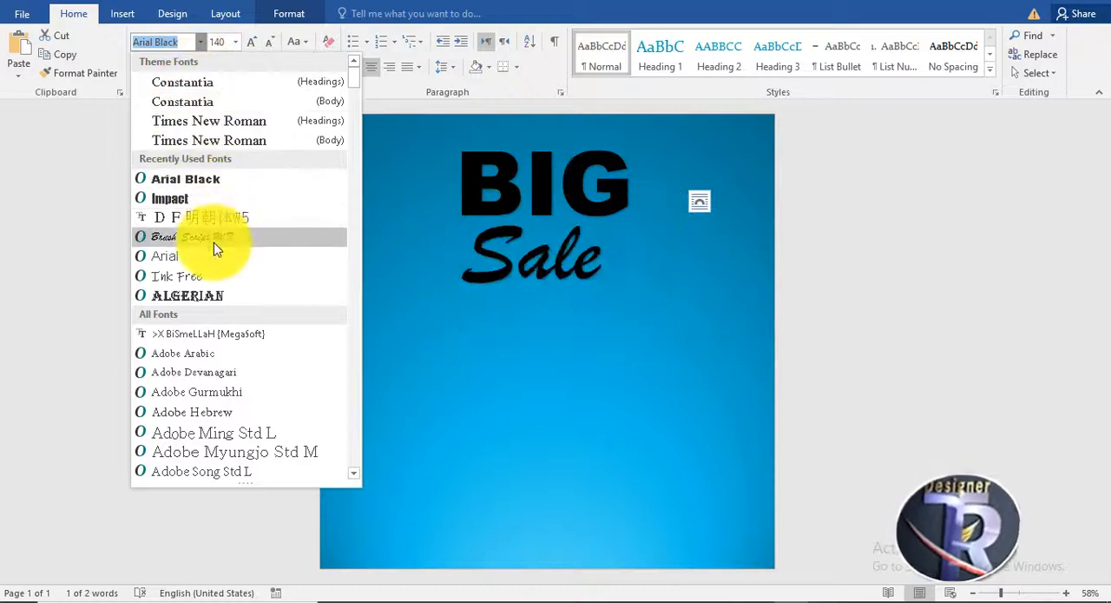
click(217, 236)
drag(578, 191, 665, 199)
Change the text fill of the BIG WordArt to standard yellow.
click(576, 155)
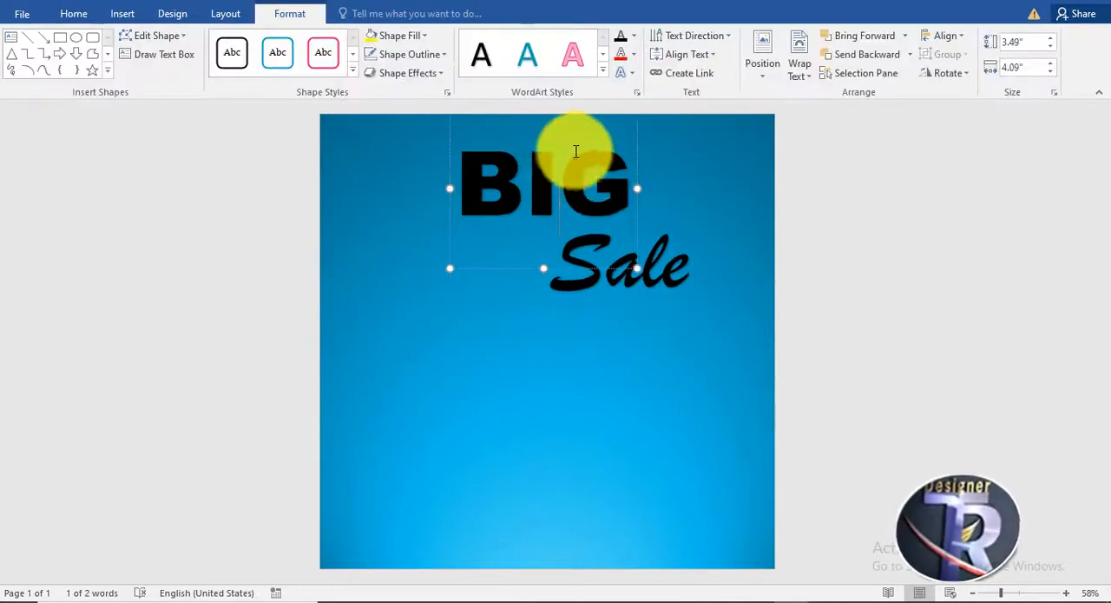
click(639, 36)
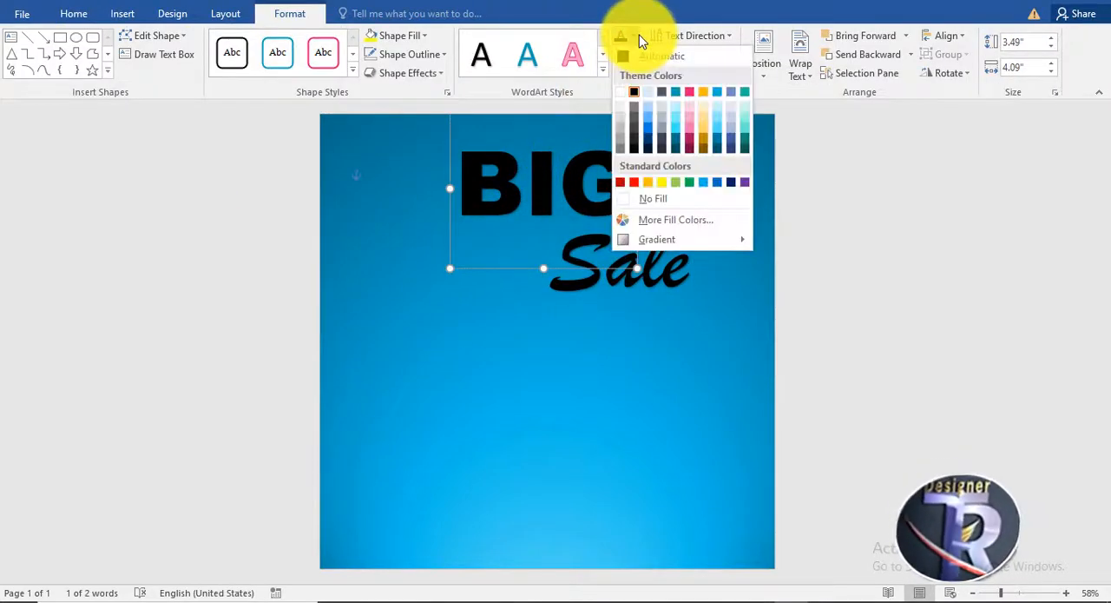
click(638, 37)
click(638, 36)
click(653, 199)
click(663, 183)
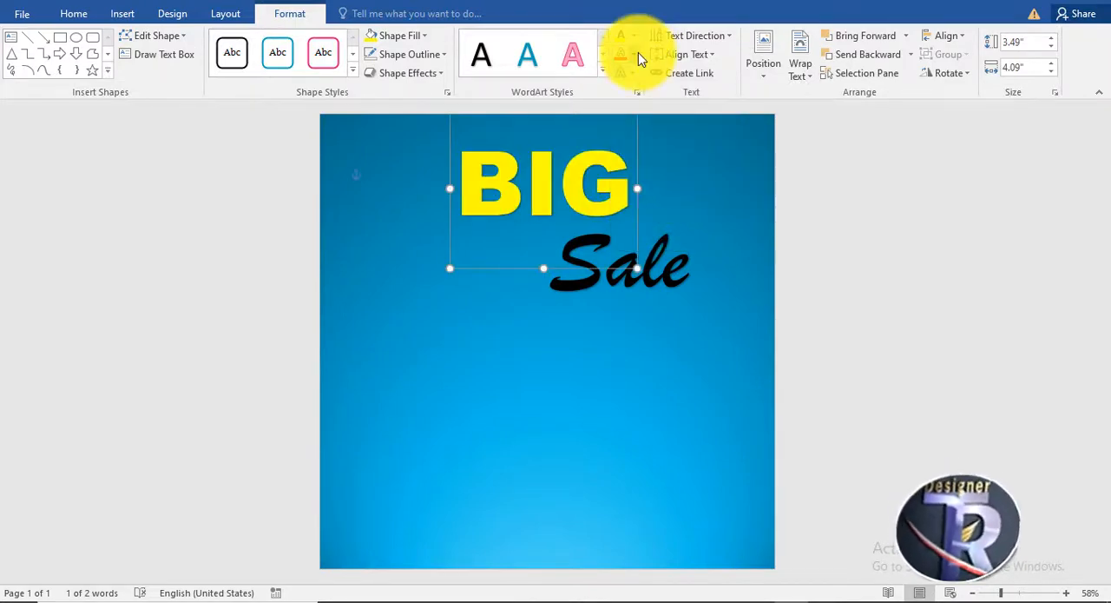
Apply the first bevel preset and the parallel 3-D rotation slanting up to the right to the BIG text.
click(636, 71)
mouse_move(652, 225)
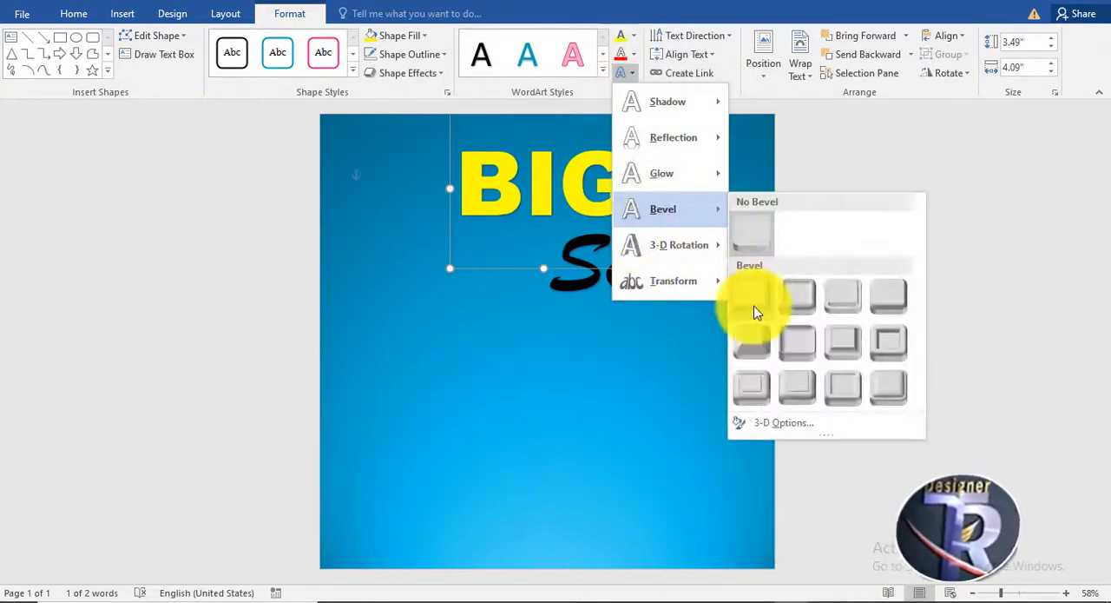
click(752, 302)
click(637, 69)
mouse_move(655, 173)
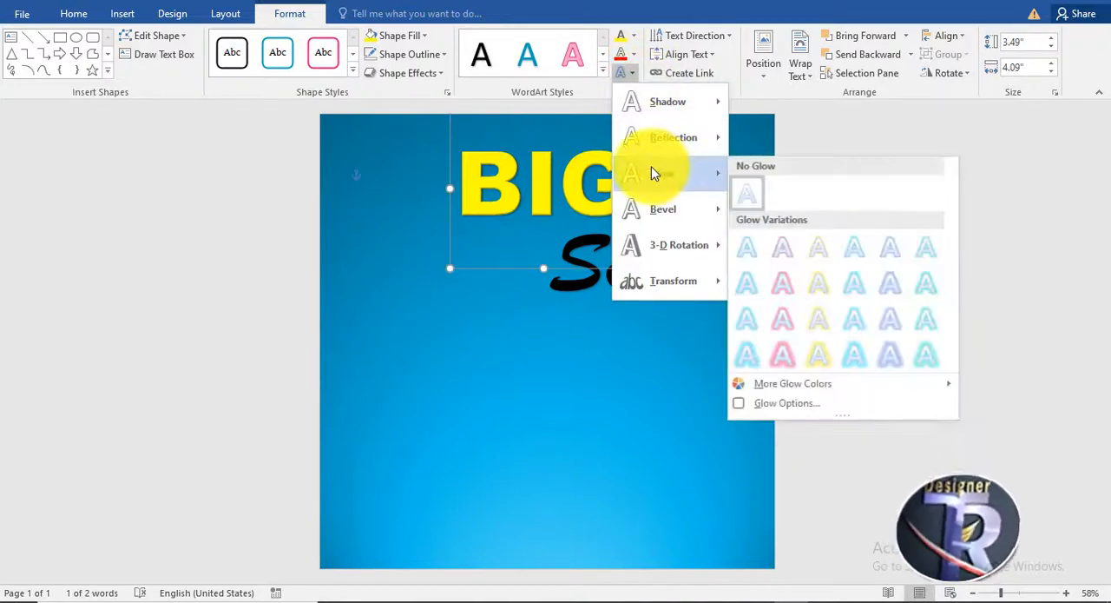
mouse_move(679, 245)
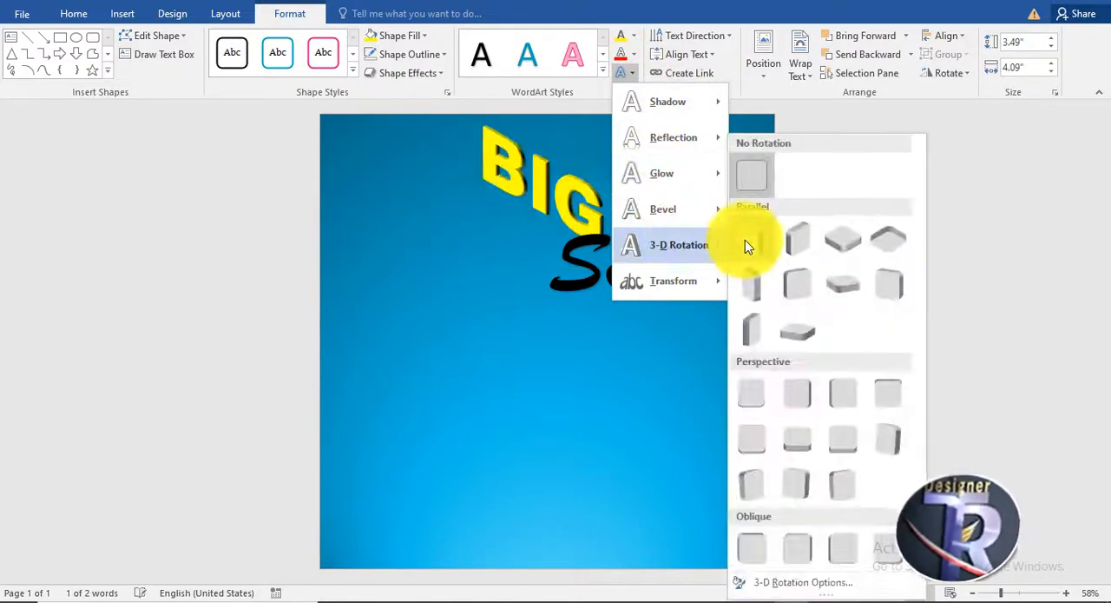
click(799, 238)
Give the BIG text a standard red outline.
click(635, 71)
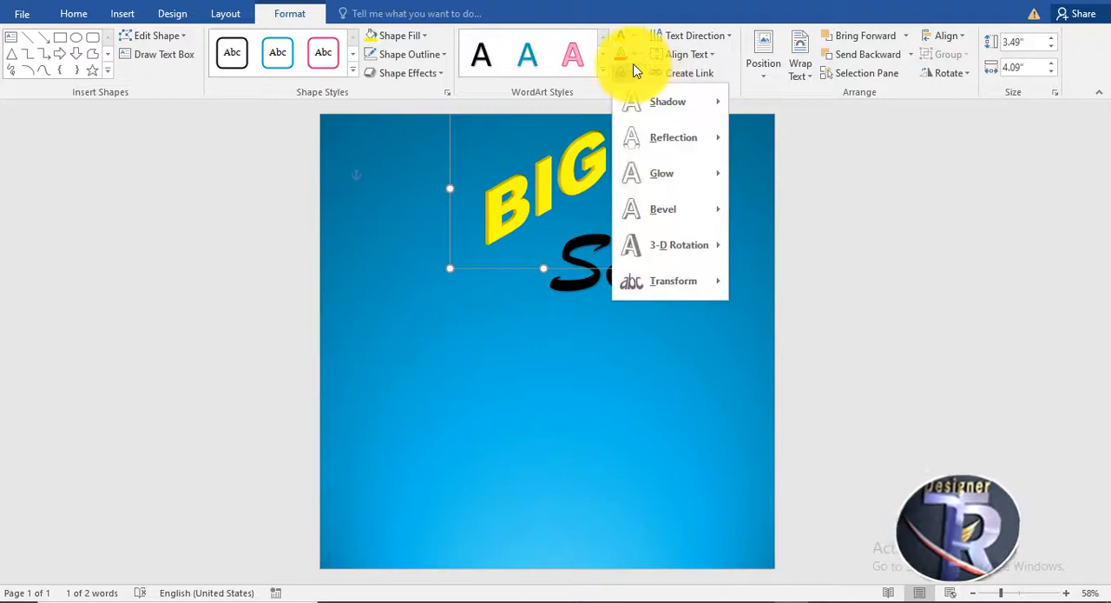
click(634, 54)
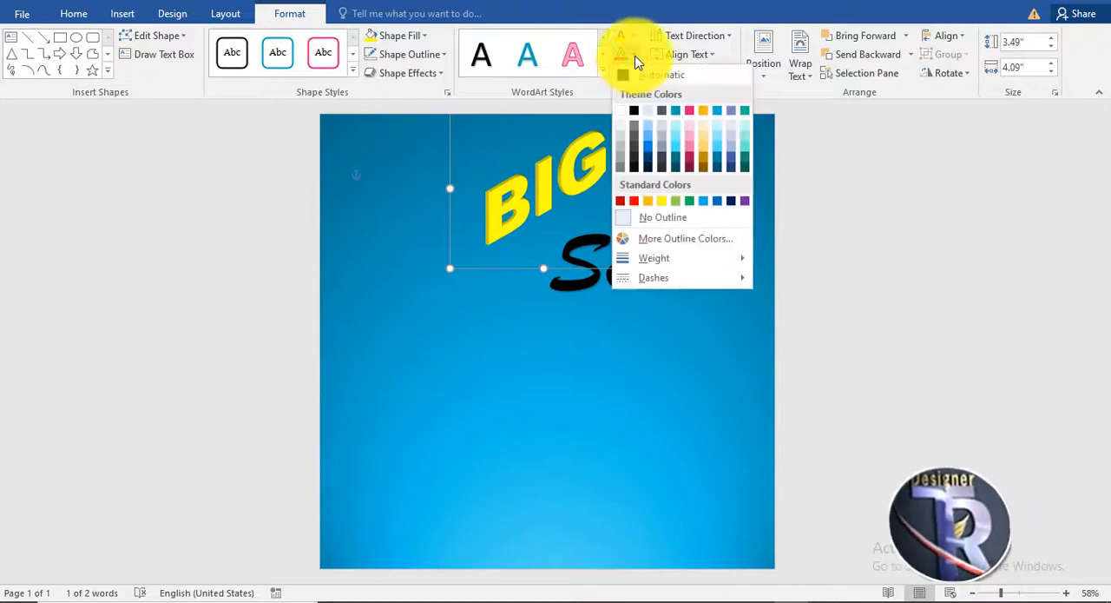
click(631, 203)
Enlarge the BIG text to 190 pt and move it to the left.
click(74, 13)
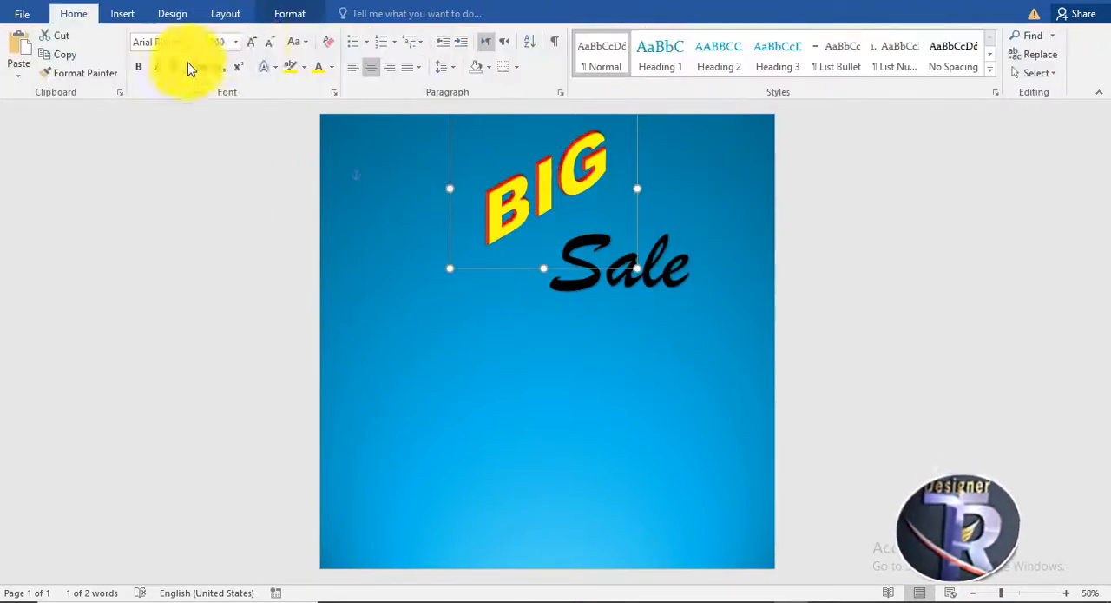
click(250, 49)
click(250, 49)
click(250, 48)
drag(598, 323, 521, 312)
Reposition the two words near the top of the page so that Sale sits directly to the right of BIG.
click(657, 208)
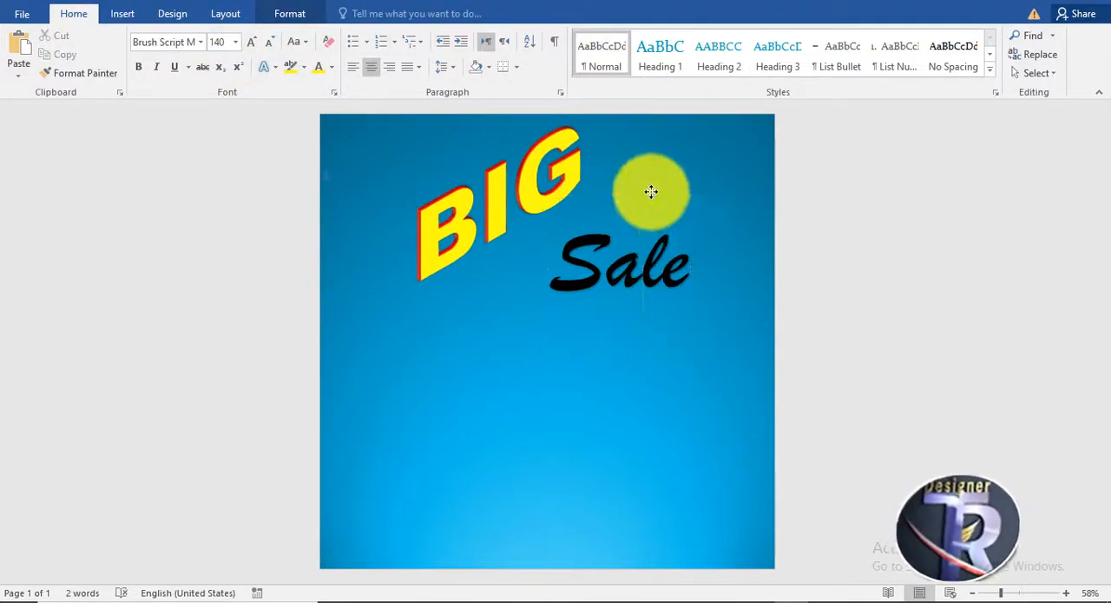
click(667, 232)
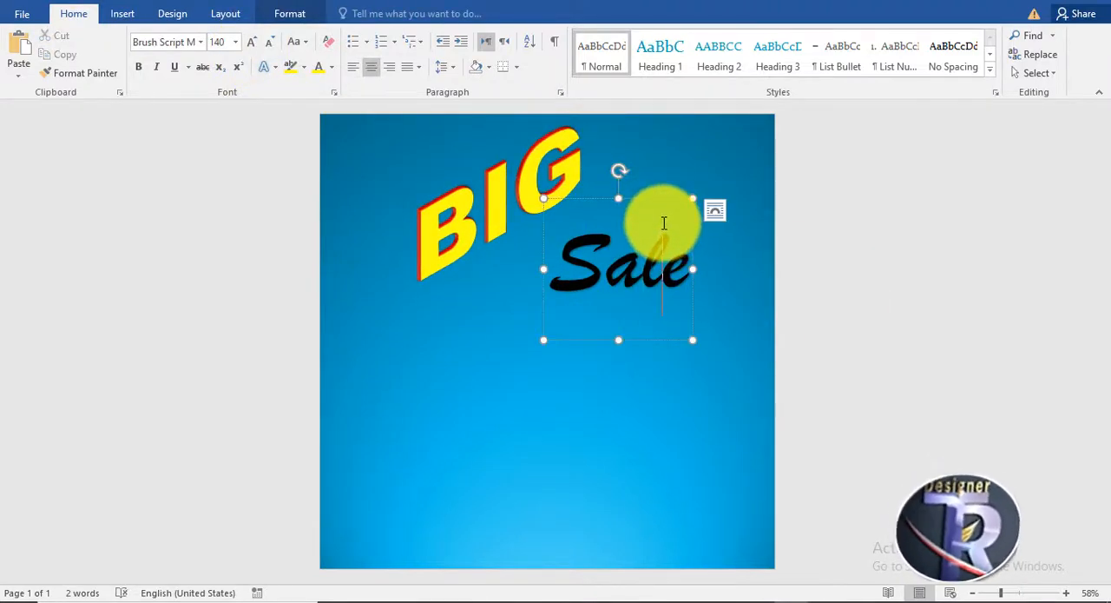
mouse_move(656, 199)
mouse_down()
mouse_move(633, 201)
mouse_move(648, 198)
mouse_up()
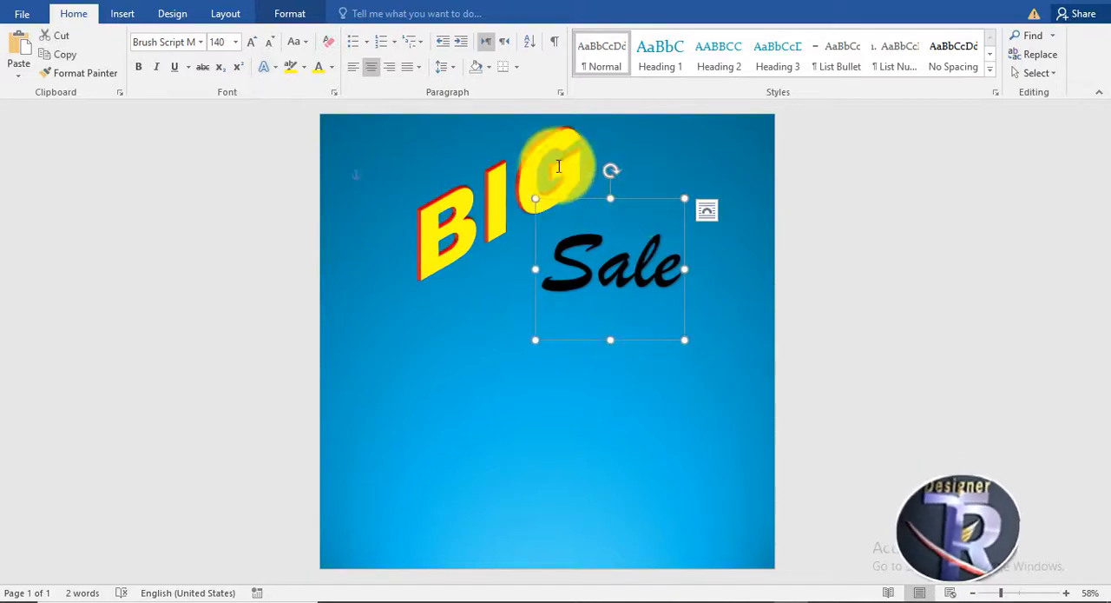
click(516, 209)
drag(480, 313, 464, 327)
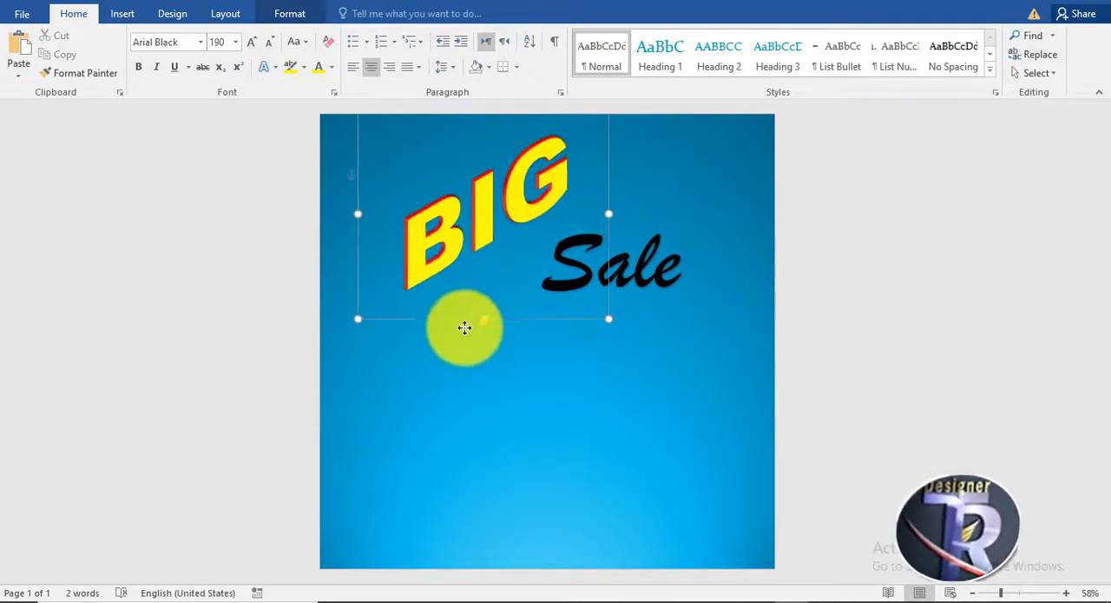
click(613, 249)
drag(643, 200, 670, 165)
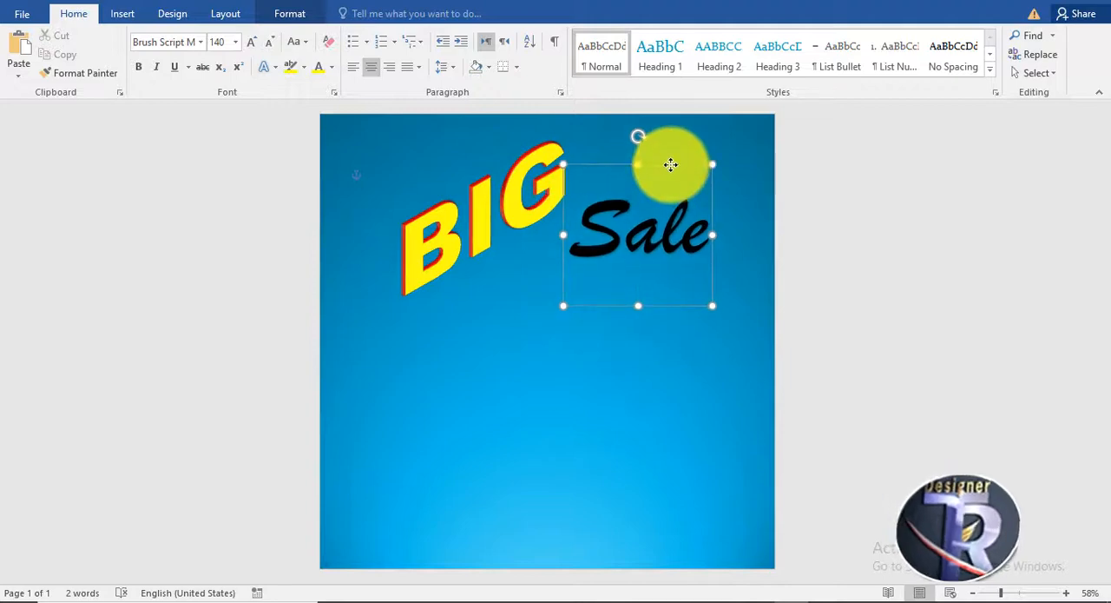
click(521, 173)
drag(521, 330, 496, 315)
click(640, 241)
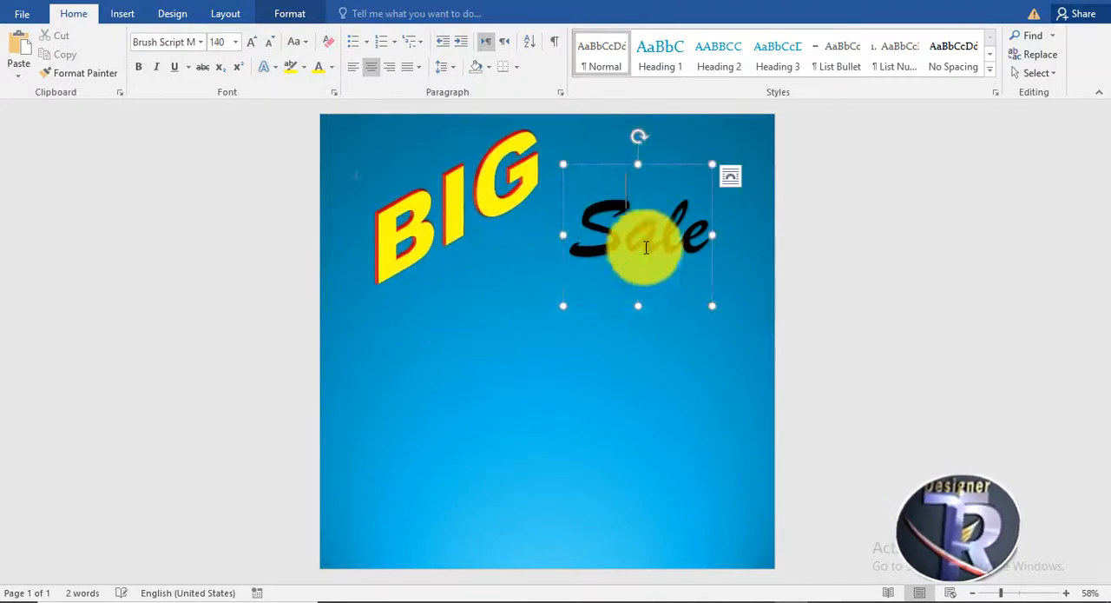
drag(662, 311, 623, 273)
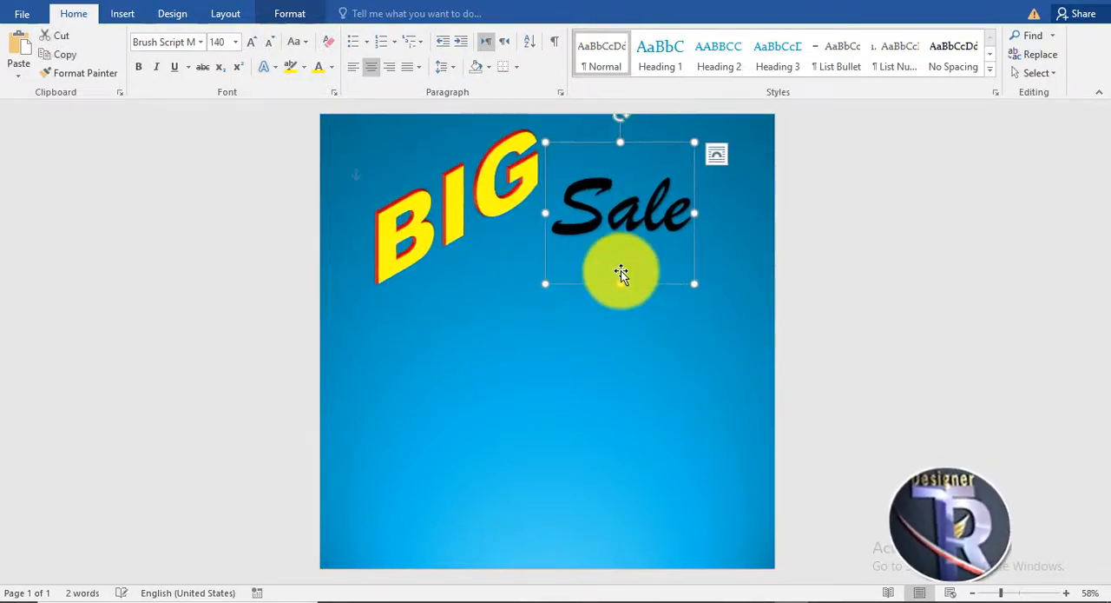
Apply the first bevel preset and the parallel 3-D rotation slanting up to the right to the Sale text.
click(295, 13)
click(631, 76)
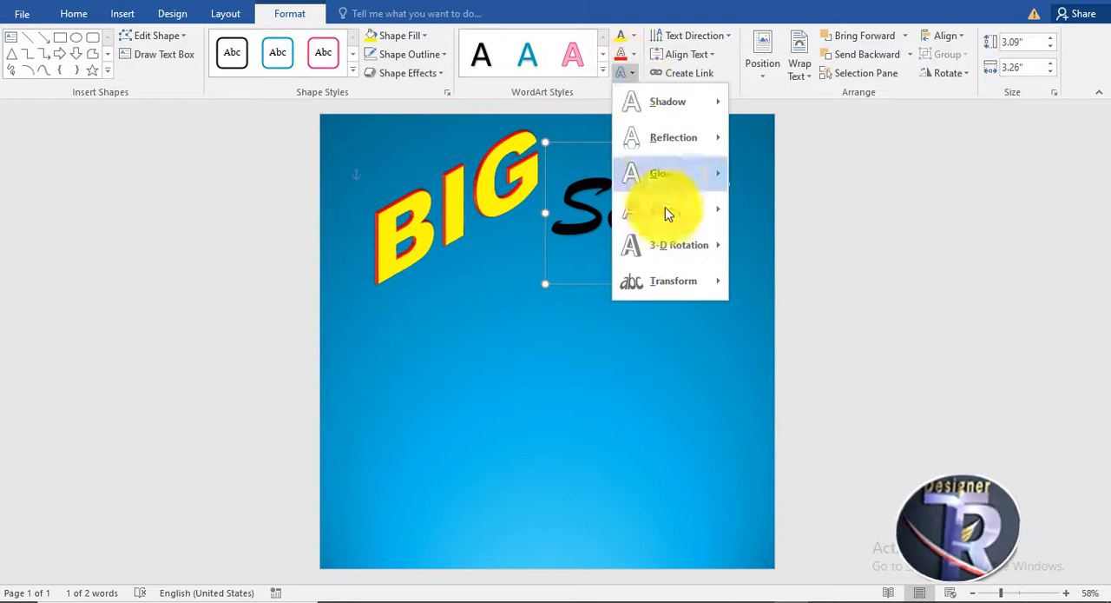
mouse_move(670, 221)
click(738, 299)
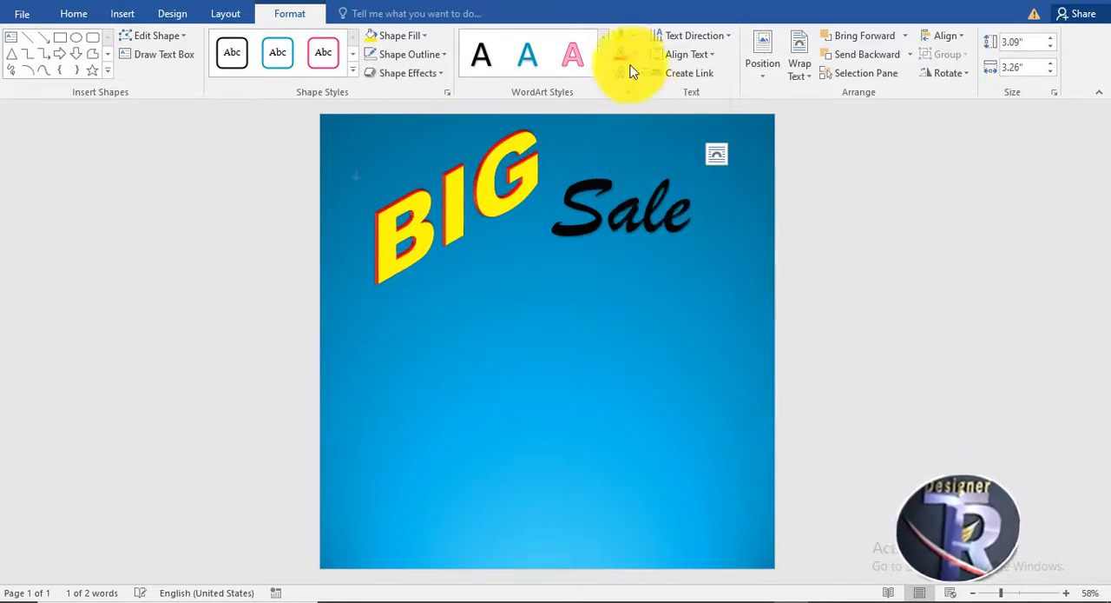
click(632, 73)
mouse_move(677, 247)
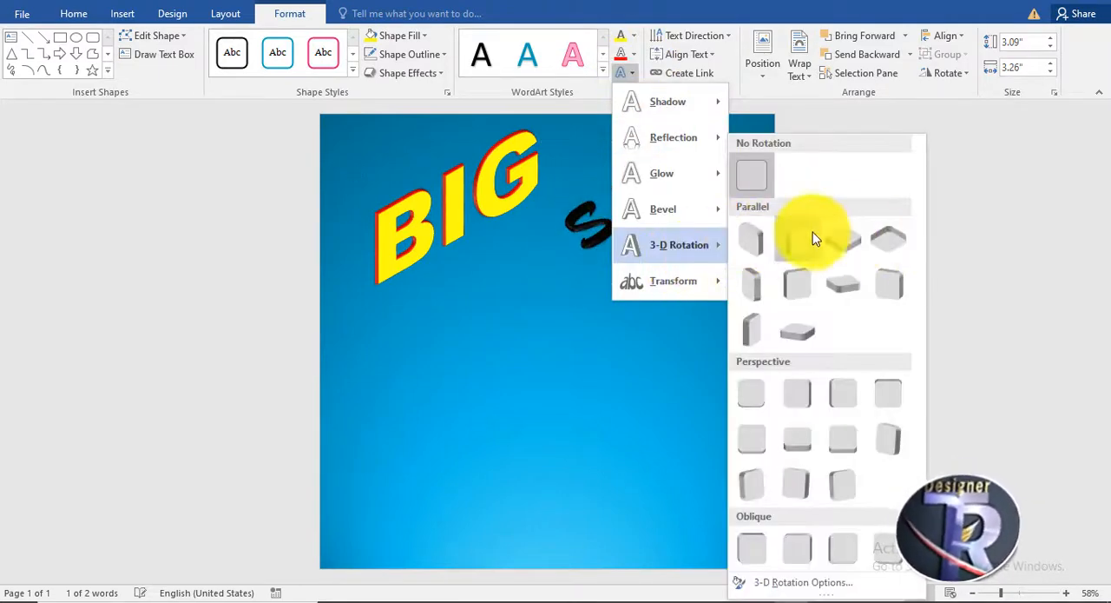
click(815, 239)
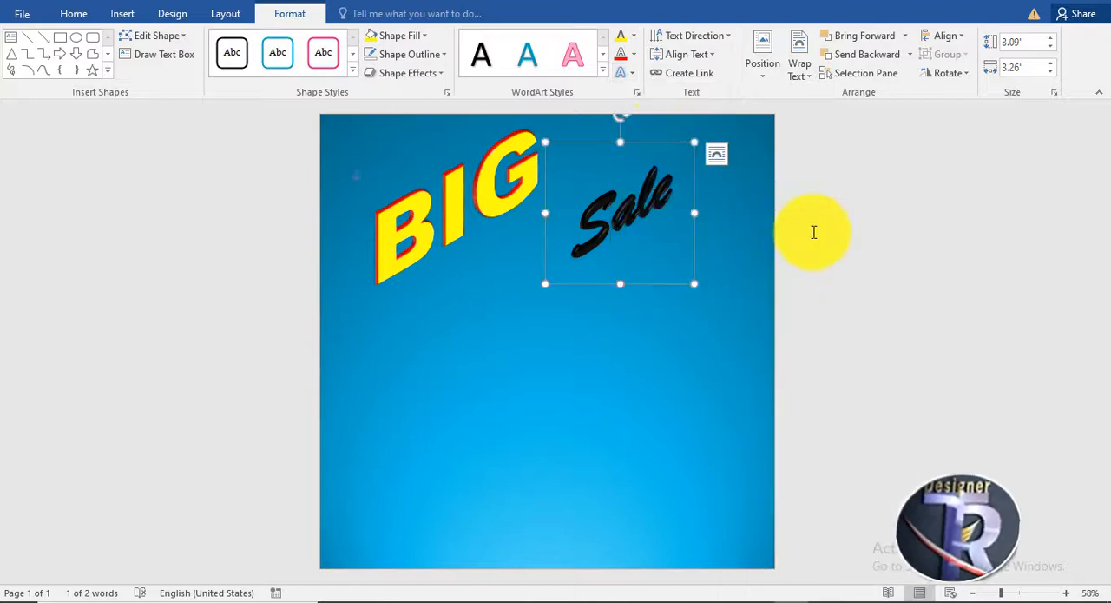
Give the Sale text a standard red outline and a white fill.
click(633, 61)
click(635, 200)
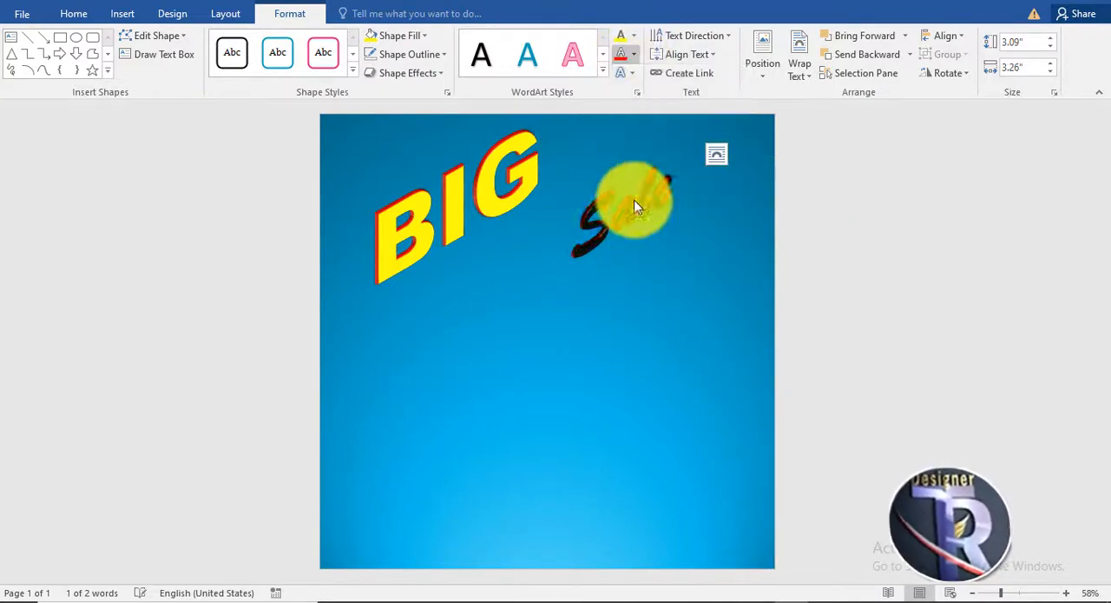
click(633, 36)
click(623, 77)
Enlarge the Sale text to 210 pt, expand its text box to fit, and move the word up closer to BIG.
drag(545, 283, 502, 294)
click(74, 13)
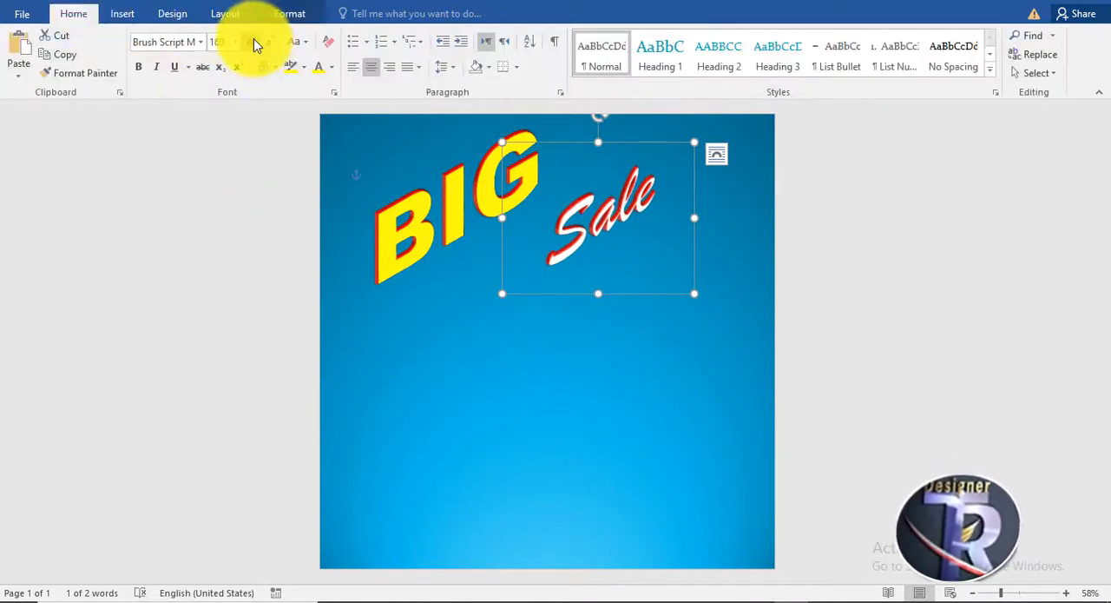
click(254, 41)
click(254, 42)
click(254, 41)
click(254, 42)
click(254, 42)
drag(695, 216, 753, 208)
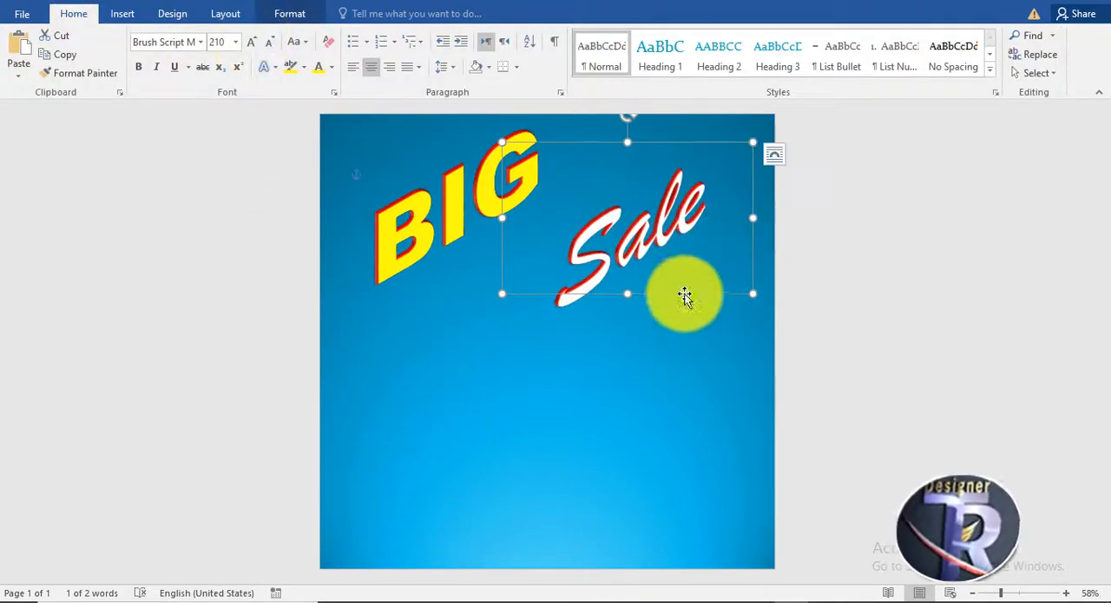
drag(685, 295, 661, 269)
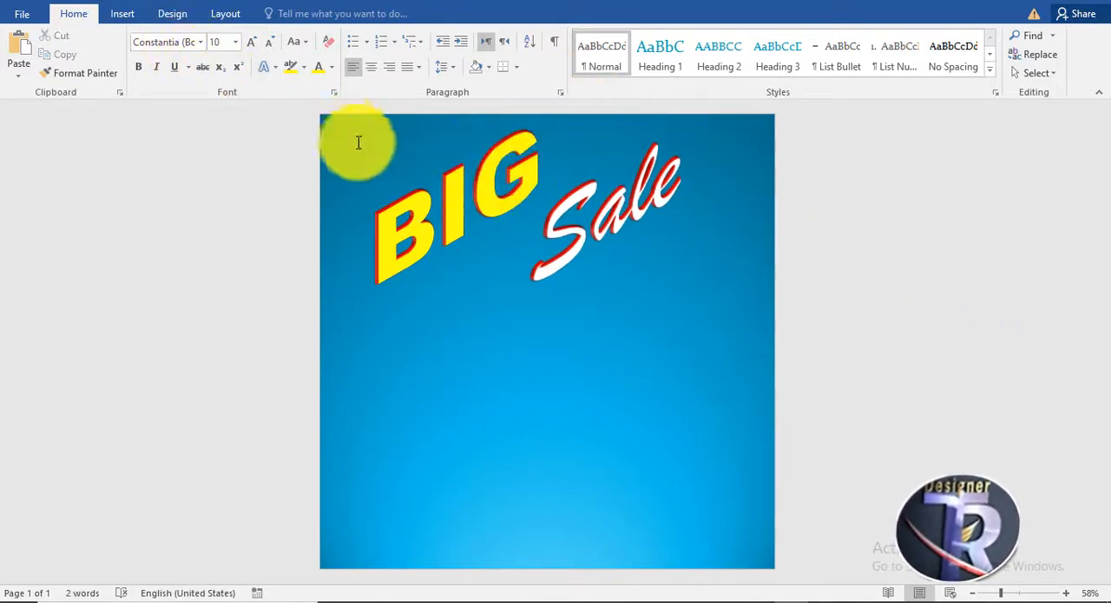
Draw an ellipse about 3.7" by 8.32", tilted diagonally downward and running off the page's lower-right corner.
click(126, 14)
click(222, 56)
click(287, 113)
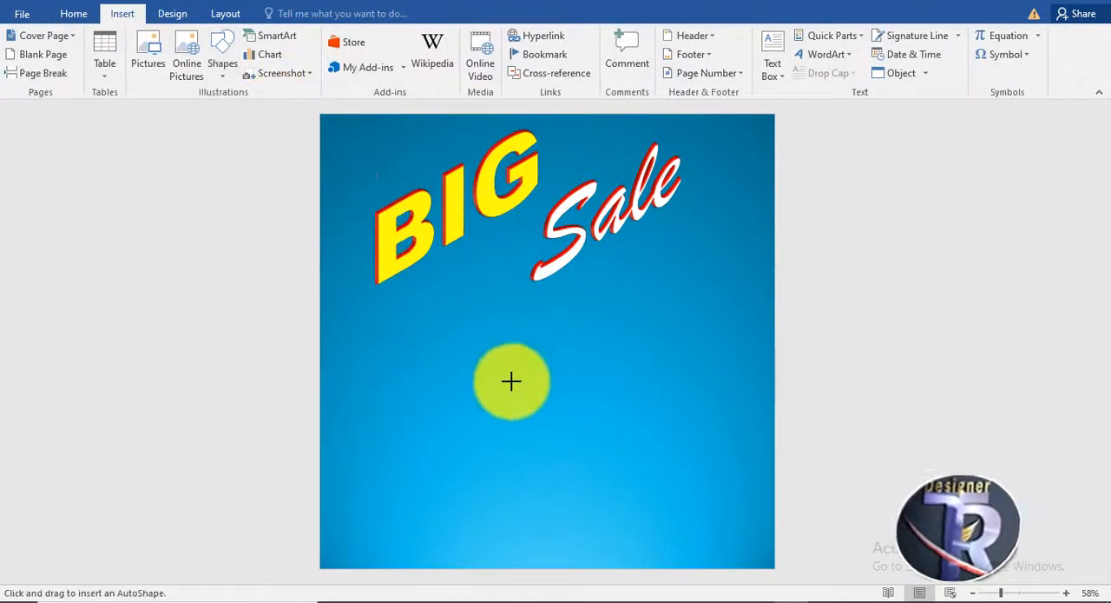
drag(484, 331, 734, 501)
mouse_move(608, 301)
mouse_down()
mouse_move(693, 326)
mouse_move(645, 373)
mouse_up()
drag(697, 516, 804, 585)
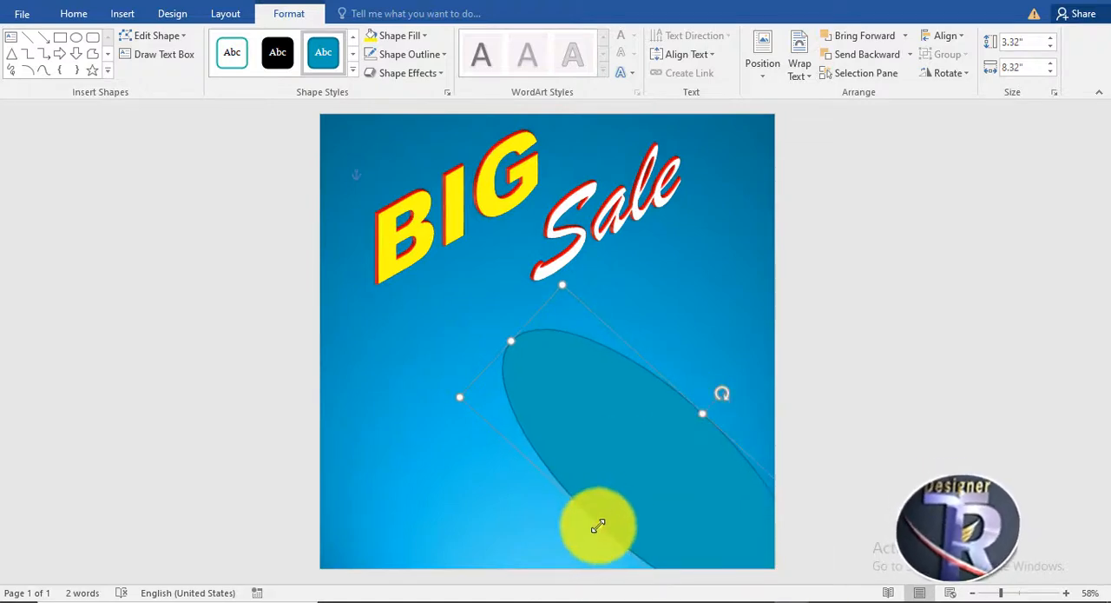
drag(599, 525, 588, 538)
drag(581, 433, 603, 447)
click(976, 243)
Apply a radial blue gradient fill to the ellipse and place the middle gradient stop at 56%.
right_click(656, 409)
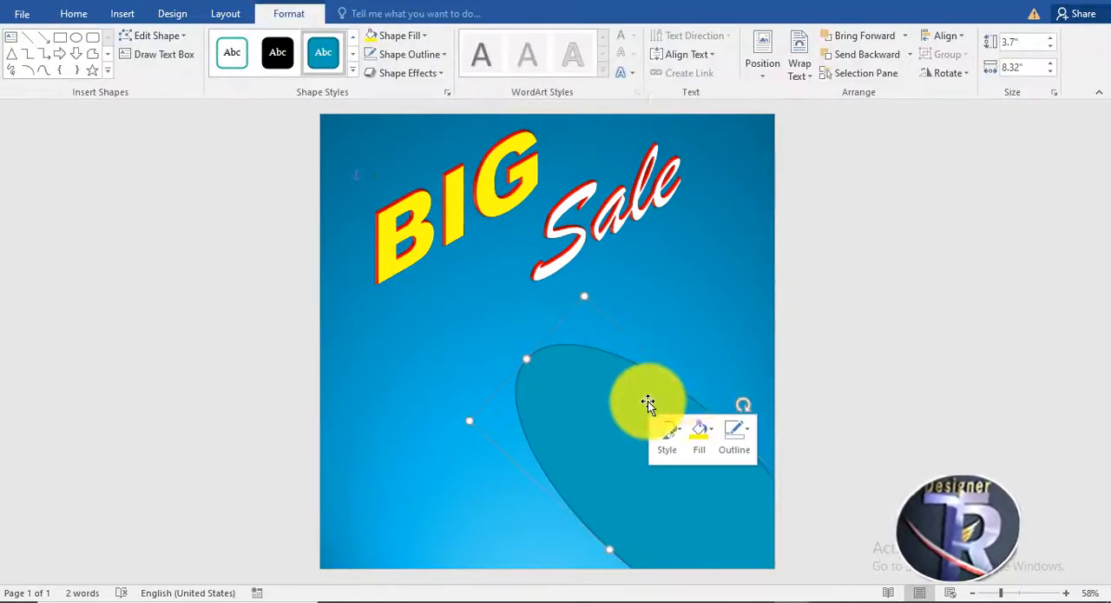
click(689, 392)
click(922, 184)
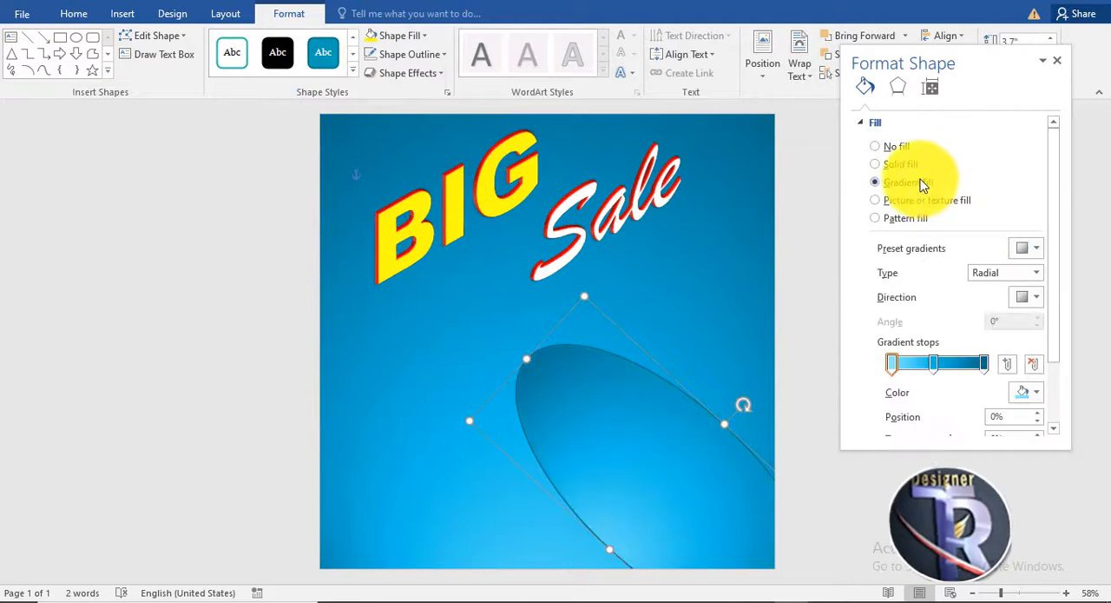
click(949, 371)
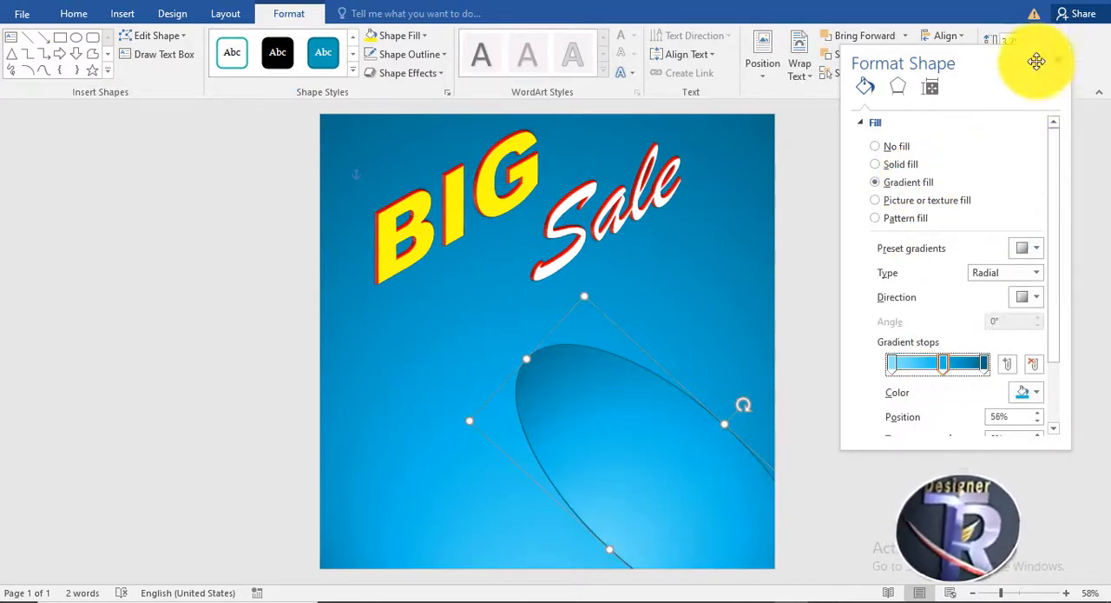
click(1057, 60)
Remove the ellipse's outline and apply the first outer shadow preset to it.
click(409, 53)
click(417, 199)
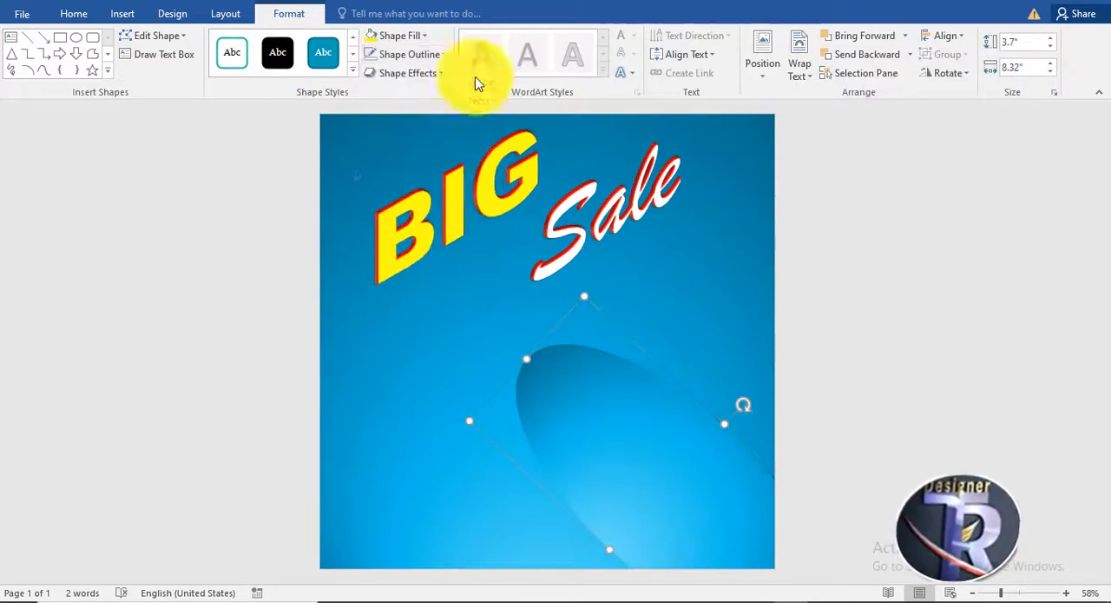
click(408, 73)
mouse_move(461, 149)
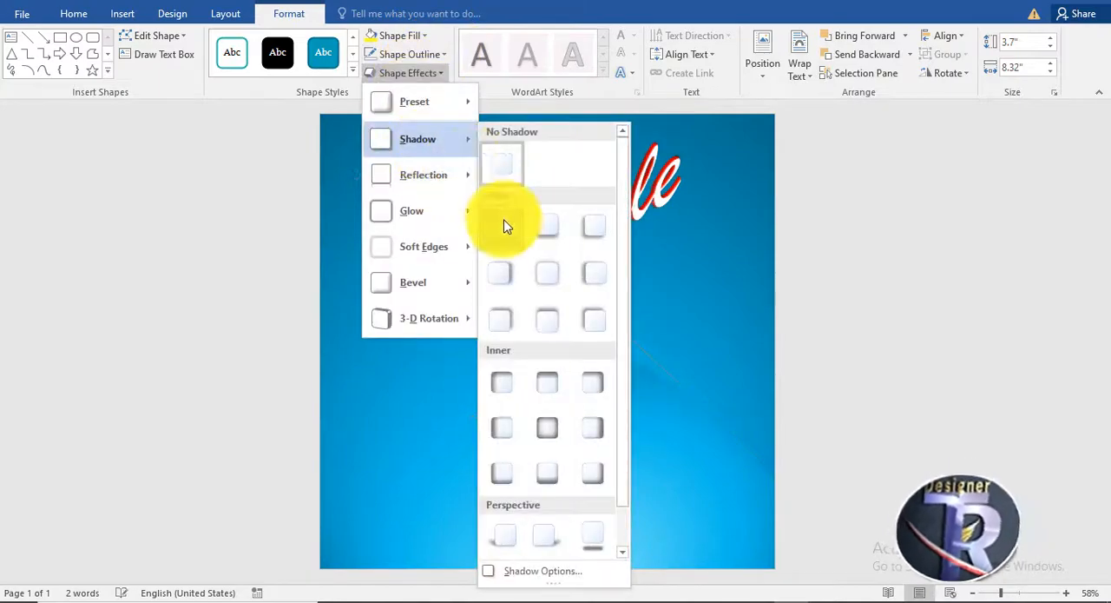
click(502, 226)
click(893, 330)
Insert the Salomon shoe picture and set its text wrapping so that it floats in front of the design.
click(130, 14)
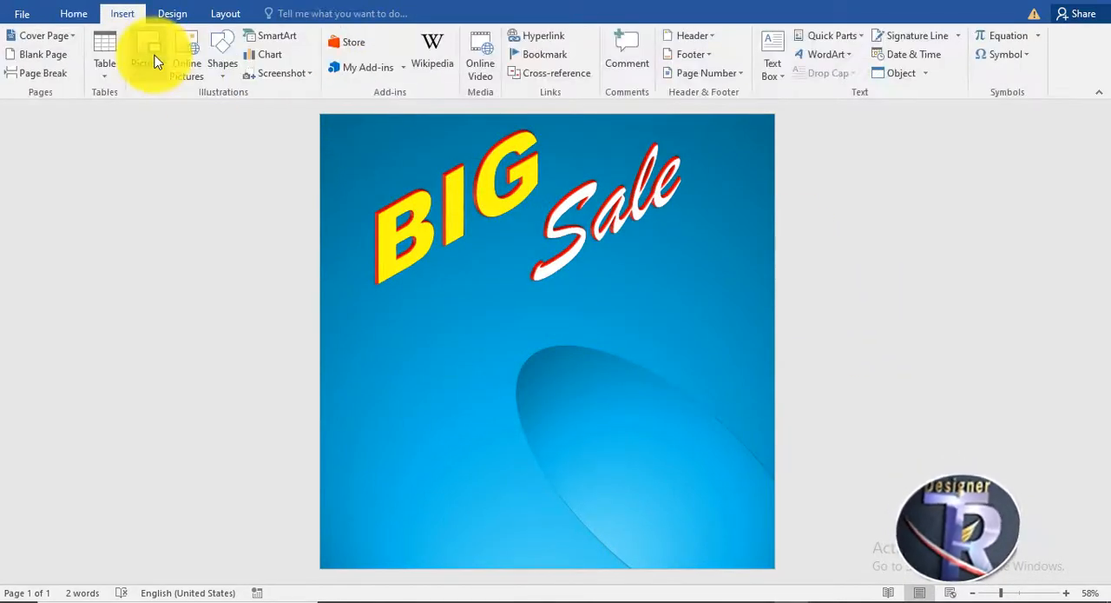
click(154, 57)
double_click(254, 120)
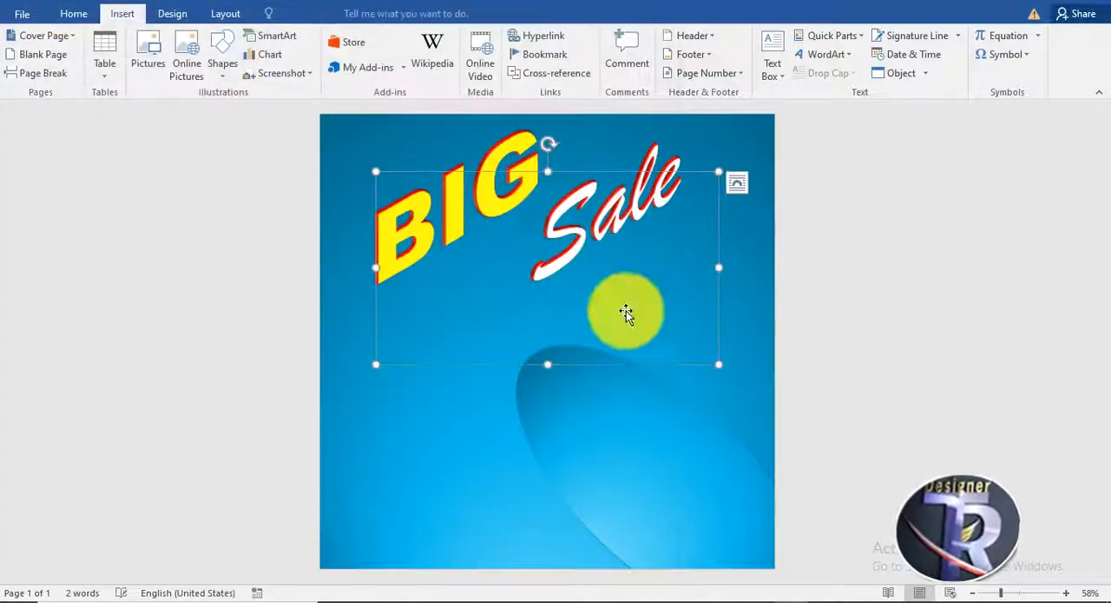
click(757, 67)
click(781, 231)
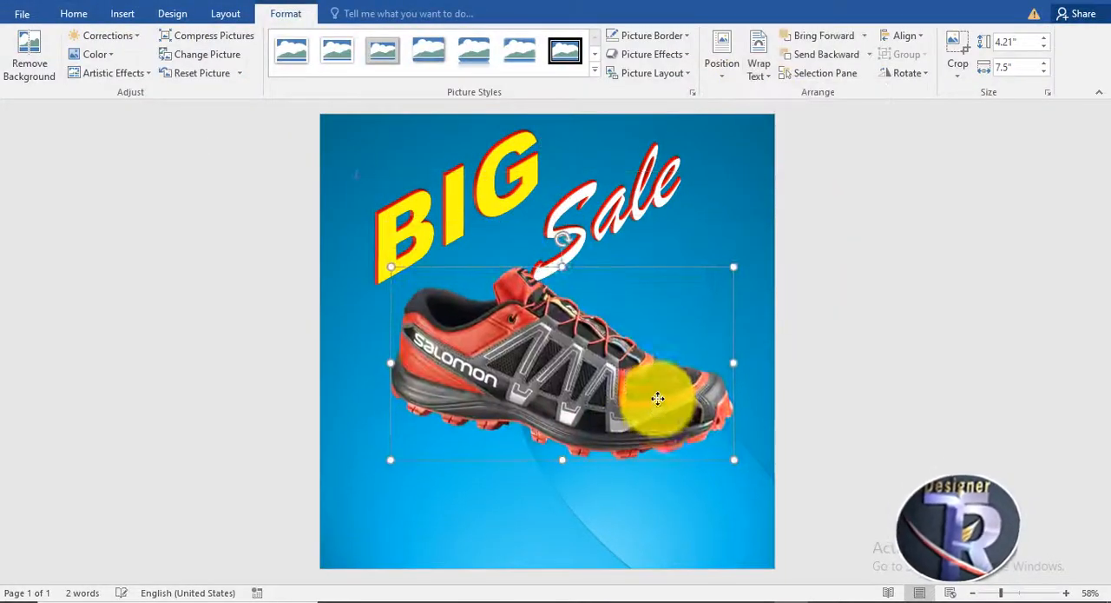
Rotate the shoe clockwise so its toe points down to the right, and move it over the ellipse.
drag(576, 266, 620, 295)
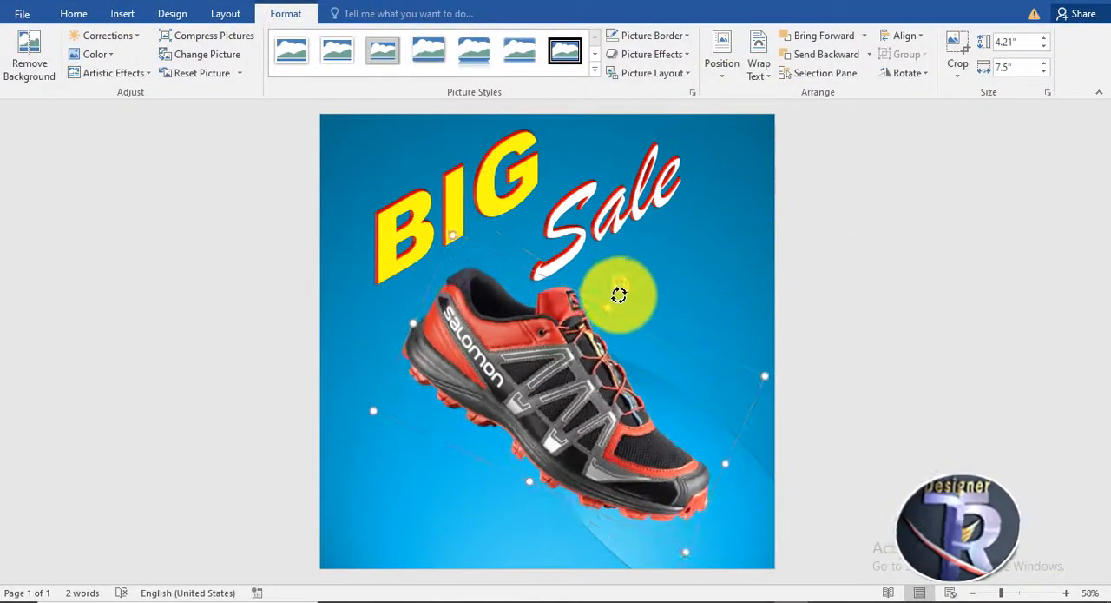
drag(589, 355, 633, 385)
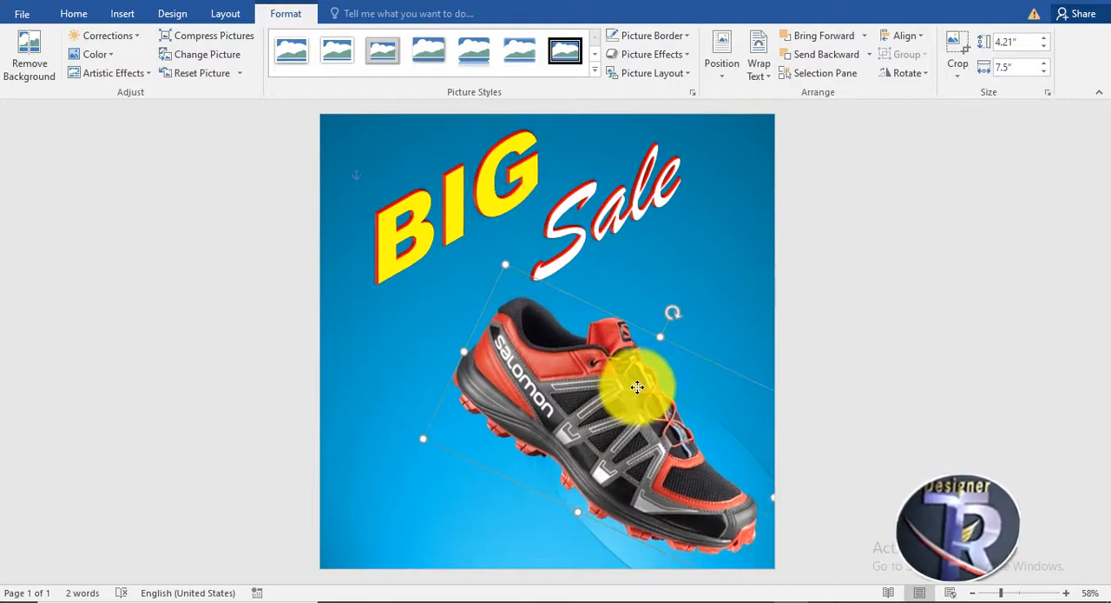
click(683, 377)
click(721, 445)
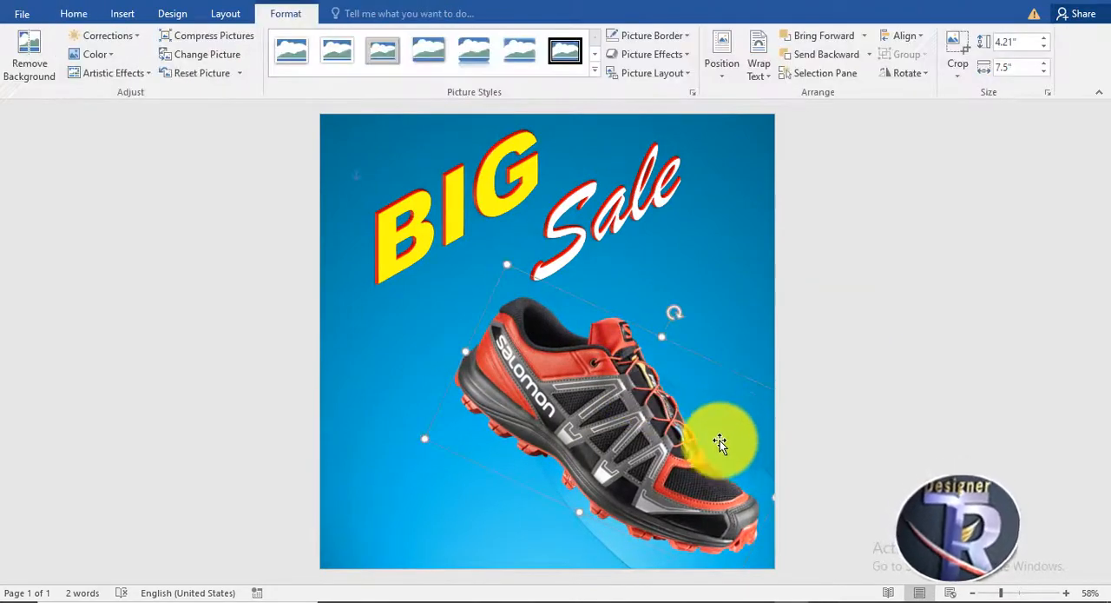
Fill the ellipse behind the shoe with the standard light blue color.
click(619, 548)
click(289, 13)
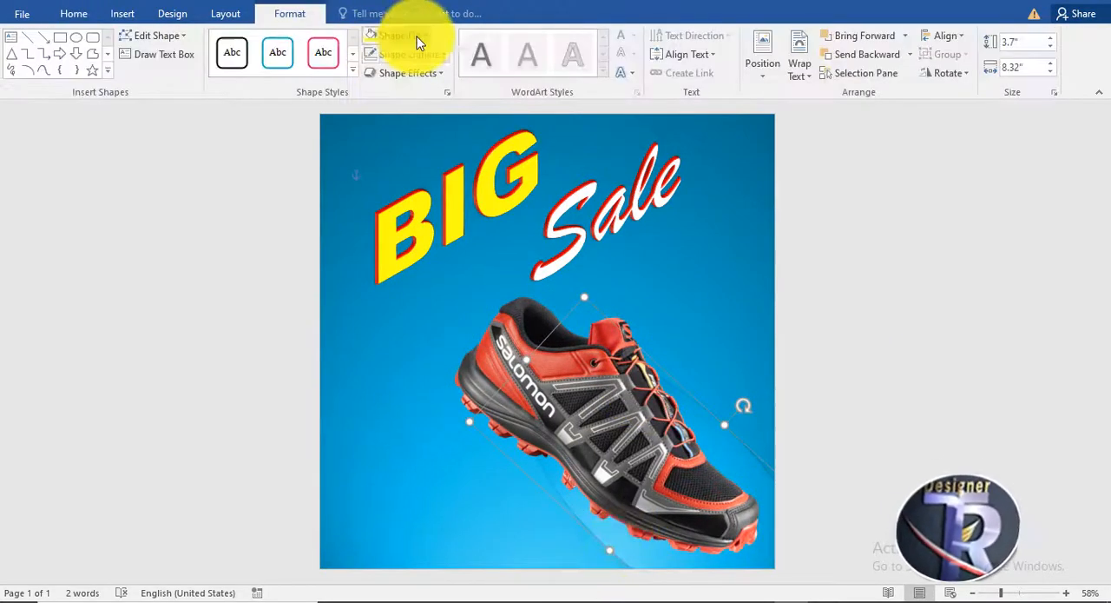
click(423, 35)
click(455, 160)
Widen the shoe picture to 7.6", apply the first outer shadow preset, and nudge it slightly to the left.
click(499, 337)
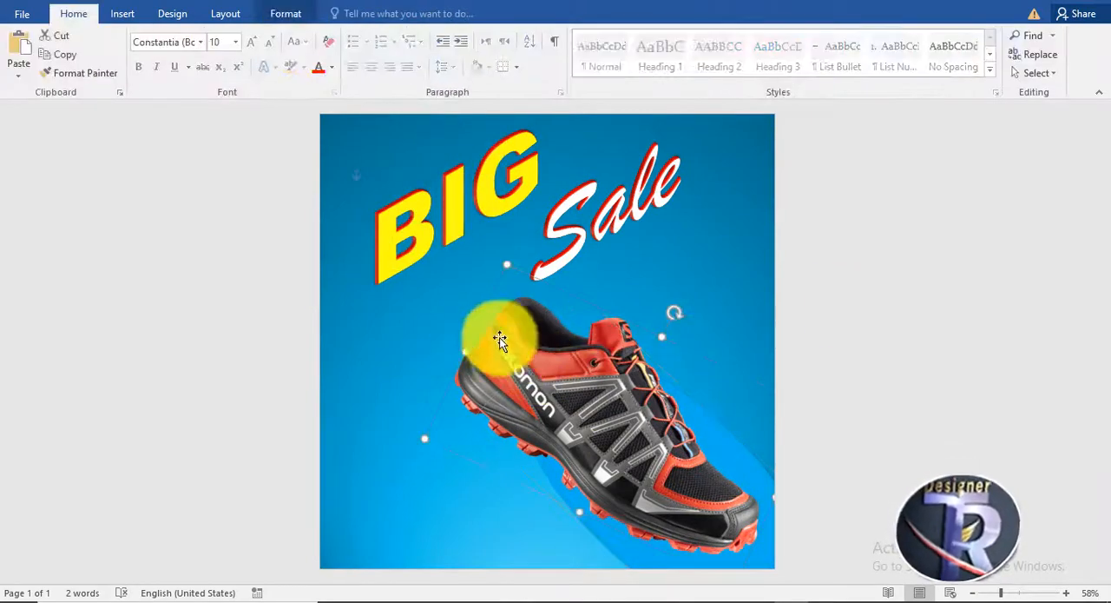
mouse_move(464, 352)
mouse_down()
mouse_move(450, 340)
mouse_move(462, 349)
mouse_up()
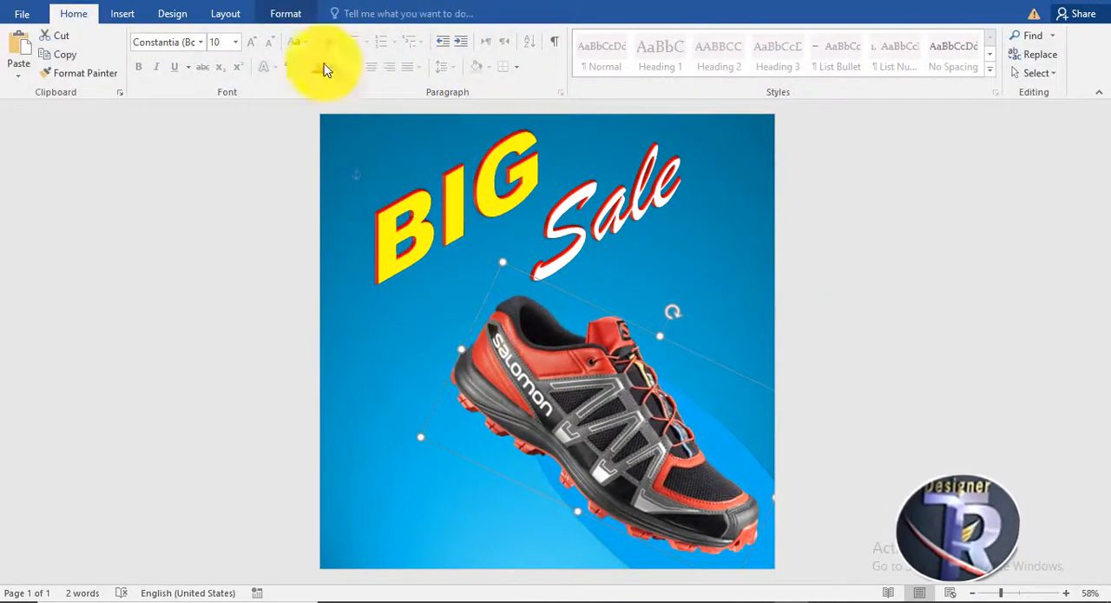
click(289, 14)
click(651, 54)
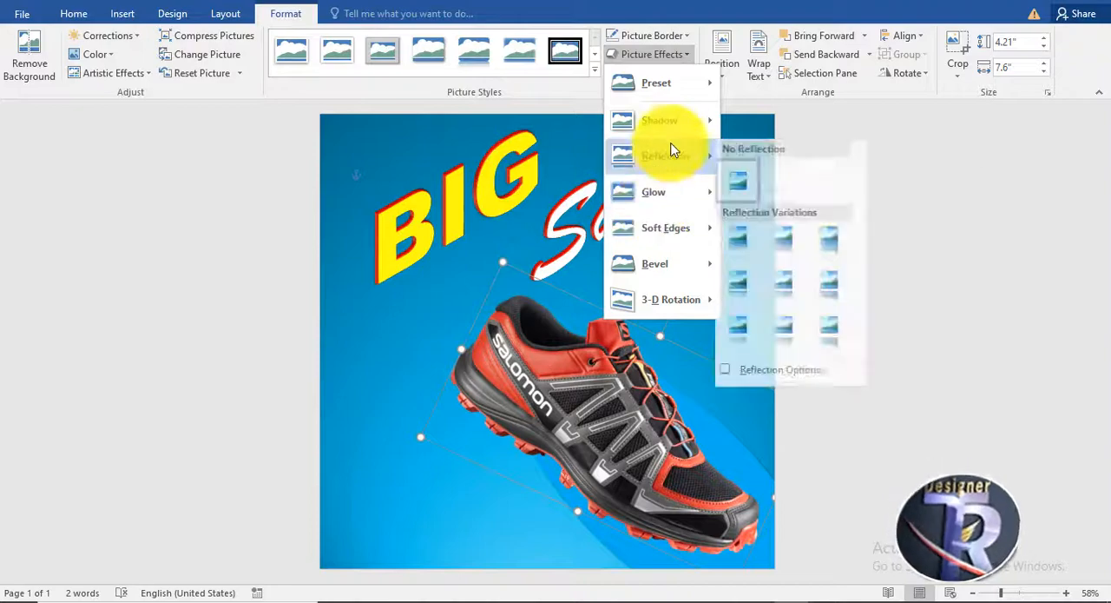
mouse_move(664, 119)
click(736, 226)
click(600, 385)
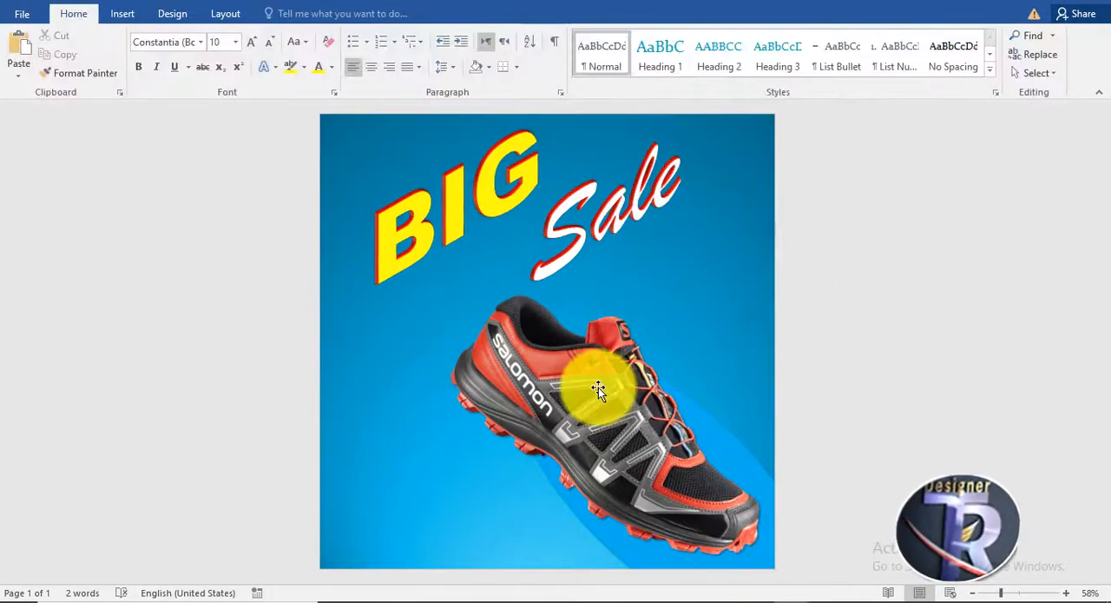
click(825, 198)
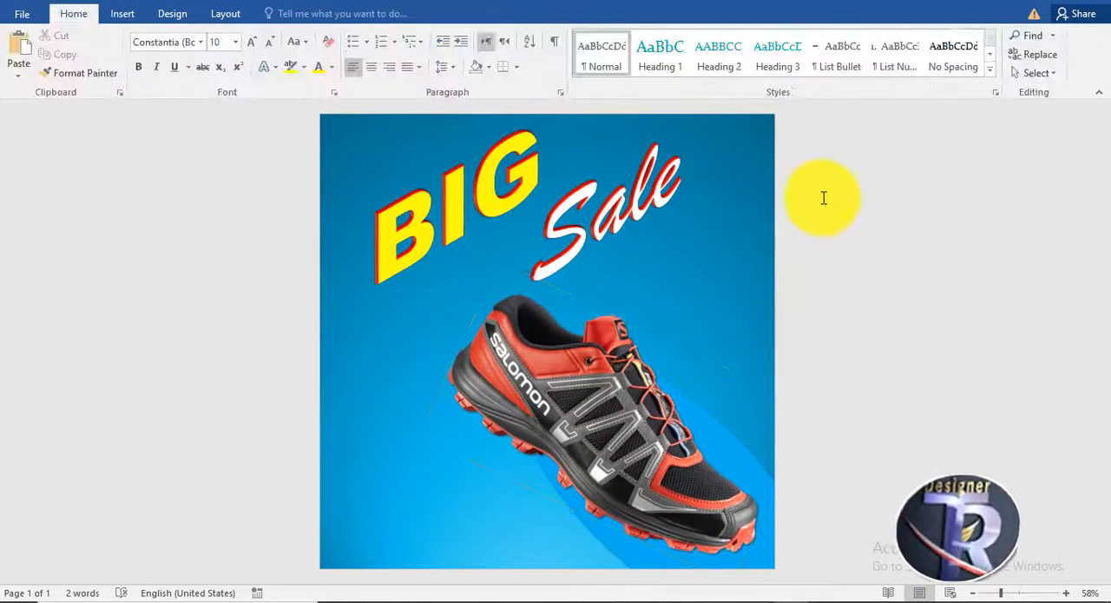
Draw a freeform triangle about 4.13" high and 3.66" wide filling the page's lower-left corner.
click(122, 13)
click(224, 70)
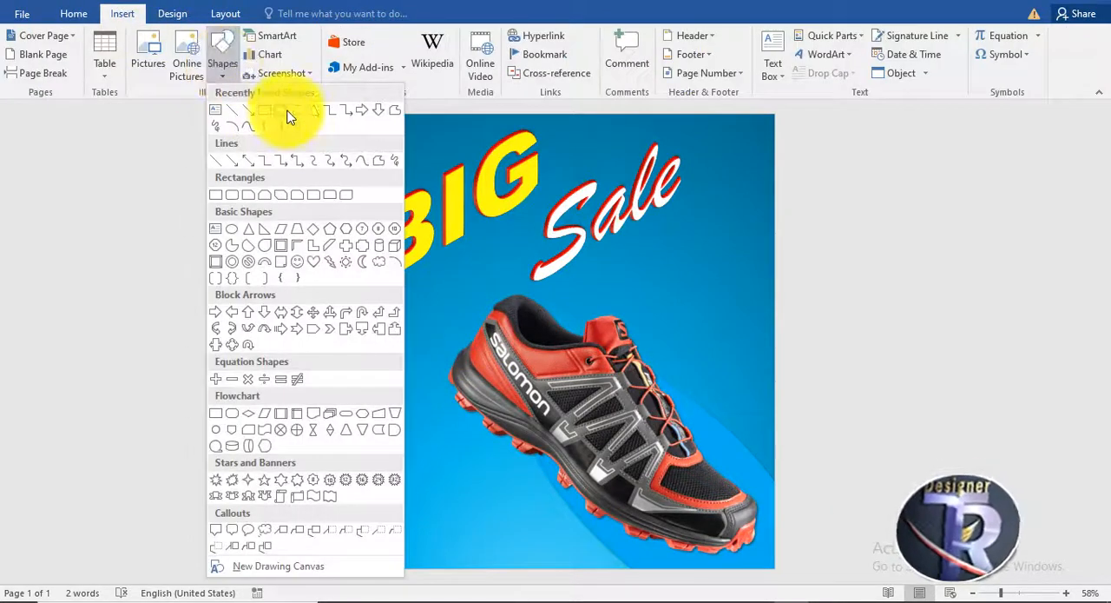
click(393, 113)
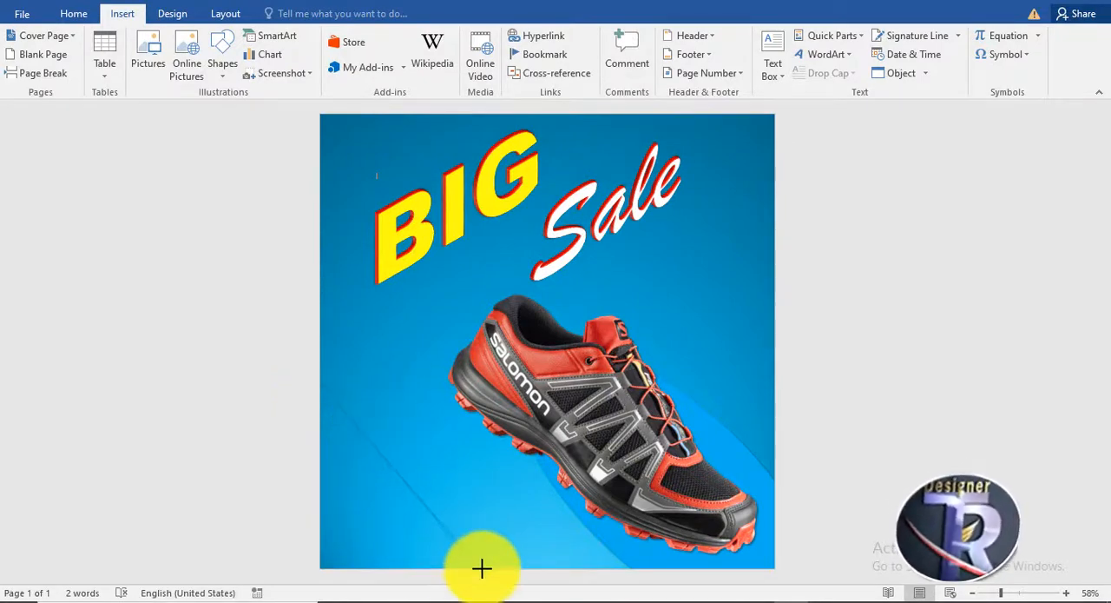
drag(484, 571, 323, 560)
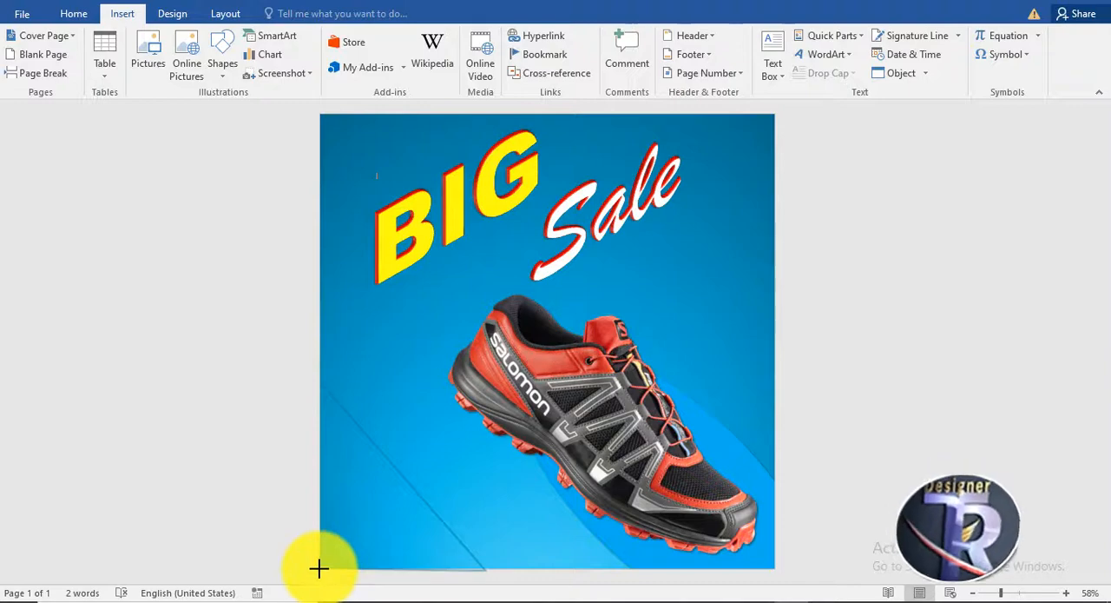
click(319, 381)
Remove the corner triangle's outline and fill it with the standard orange color.
click(410, 55)
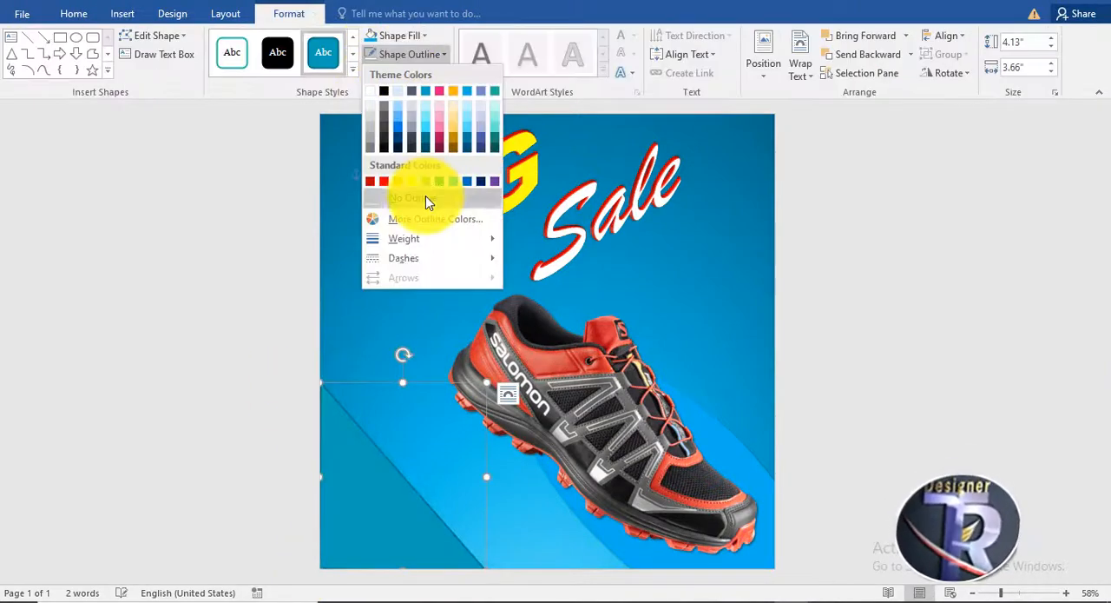
click(426, 197)
click(409, 38)
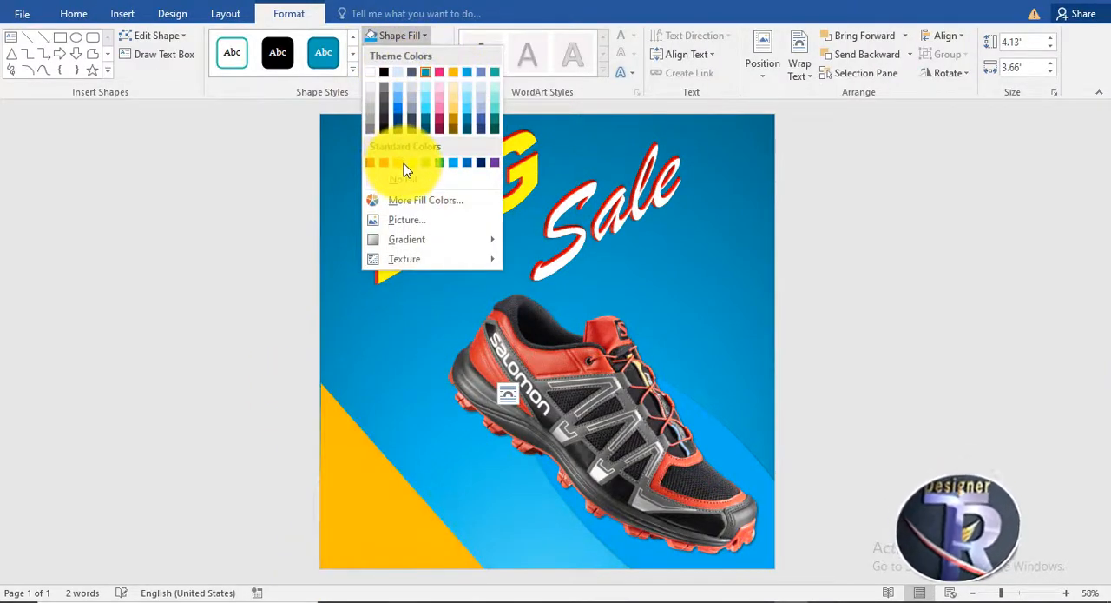
click(404, 170)
Edit the orange triangle's points to bend its diagonal edge into a smooth S-shaped wave.
right_click(397, 484)
click(442, 293)
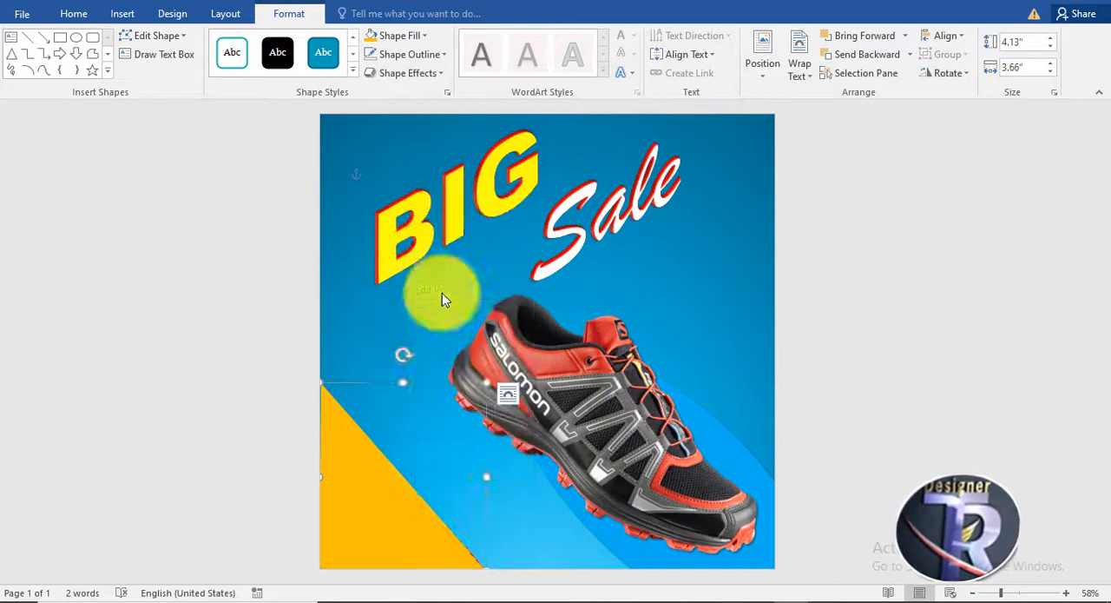
click(322, 384)
drag(376, 446, 432, 413)
click(484, 567)
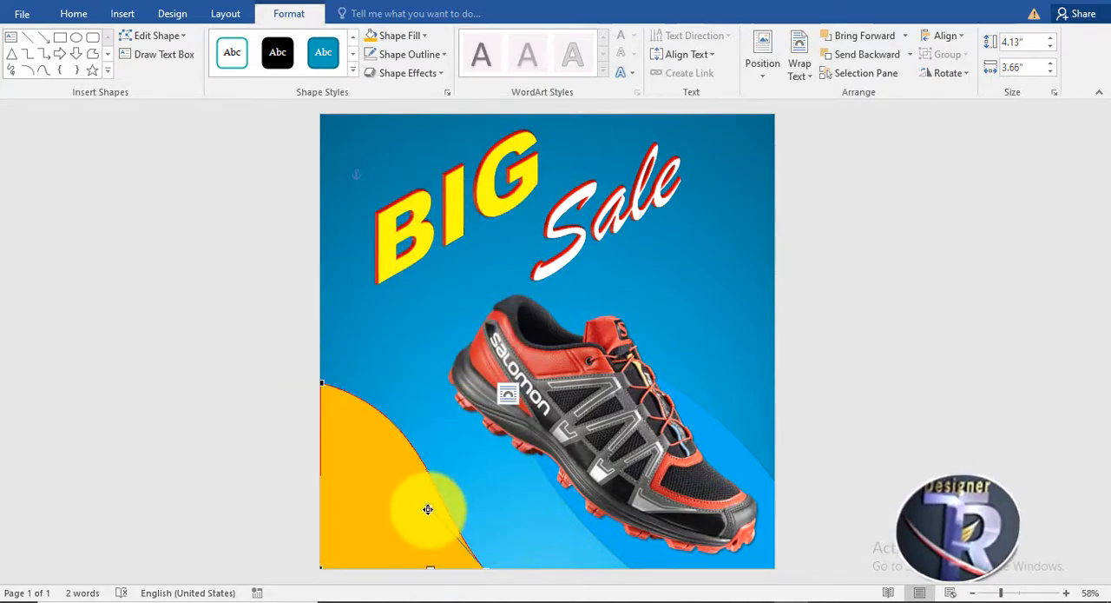
drag(430, 508, 378, 462)
click(856, 437)
Duplicate the orange wave behind the original, enlarge the copy to 4.45" by 3.95", and fill it with standard yellow.
click(459, 527)
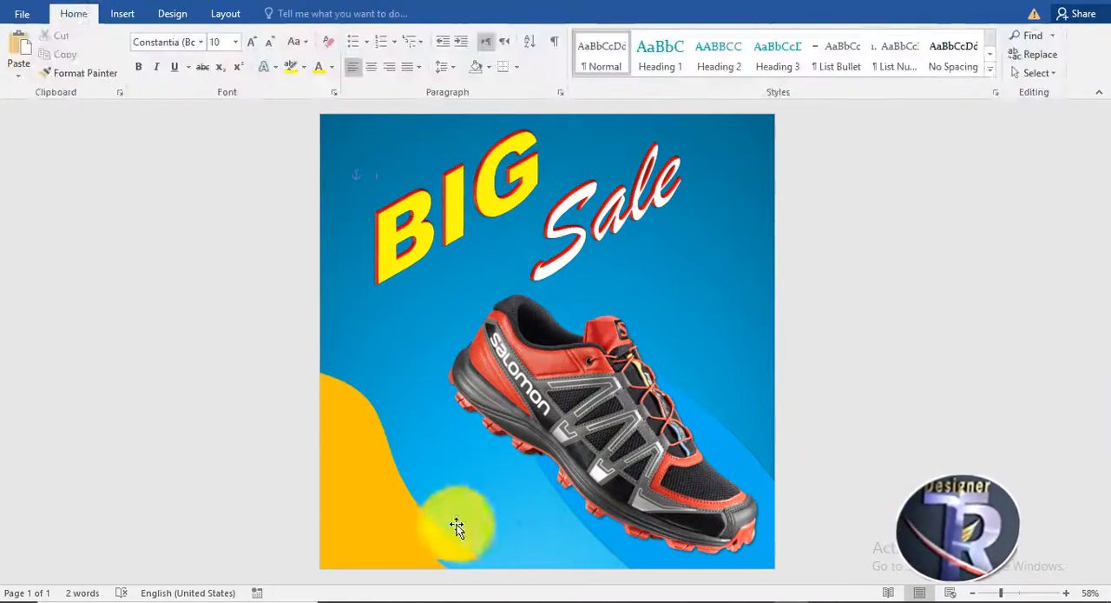
click(356, 513)
right_click(356, 513)
click(451, 387)
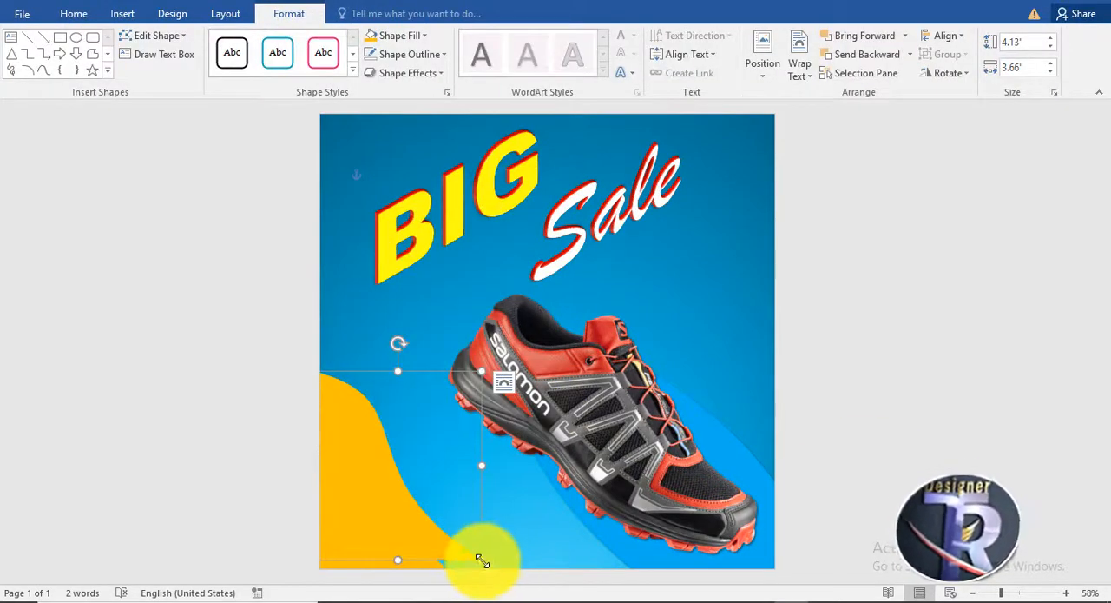
click(401, 35)
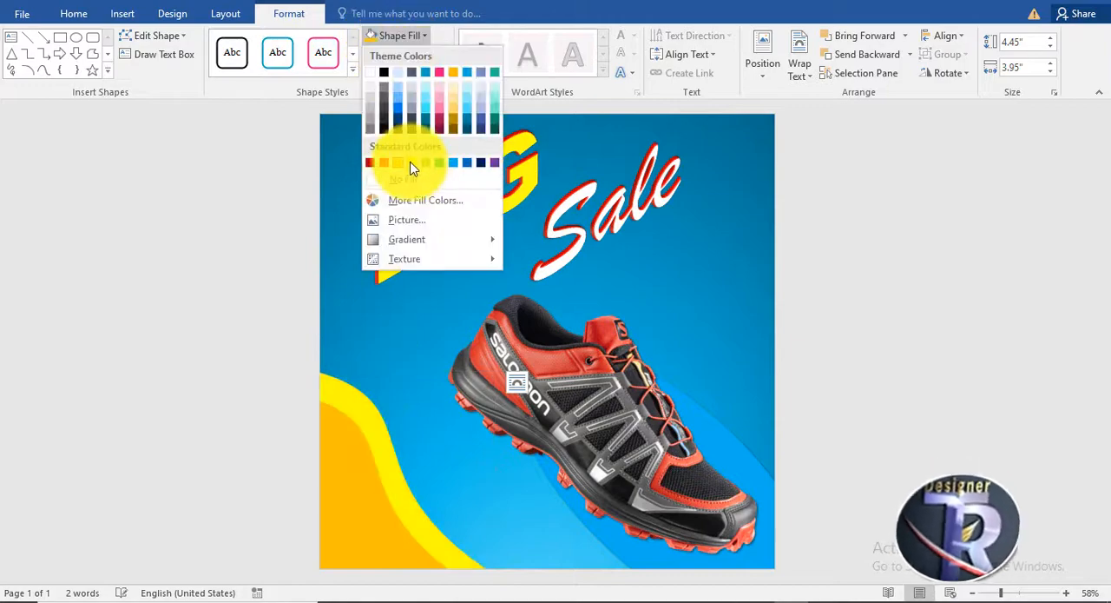
click(411, 168)
Select the orange and yellow wave shapes together and group them.
click(369, 429)
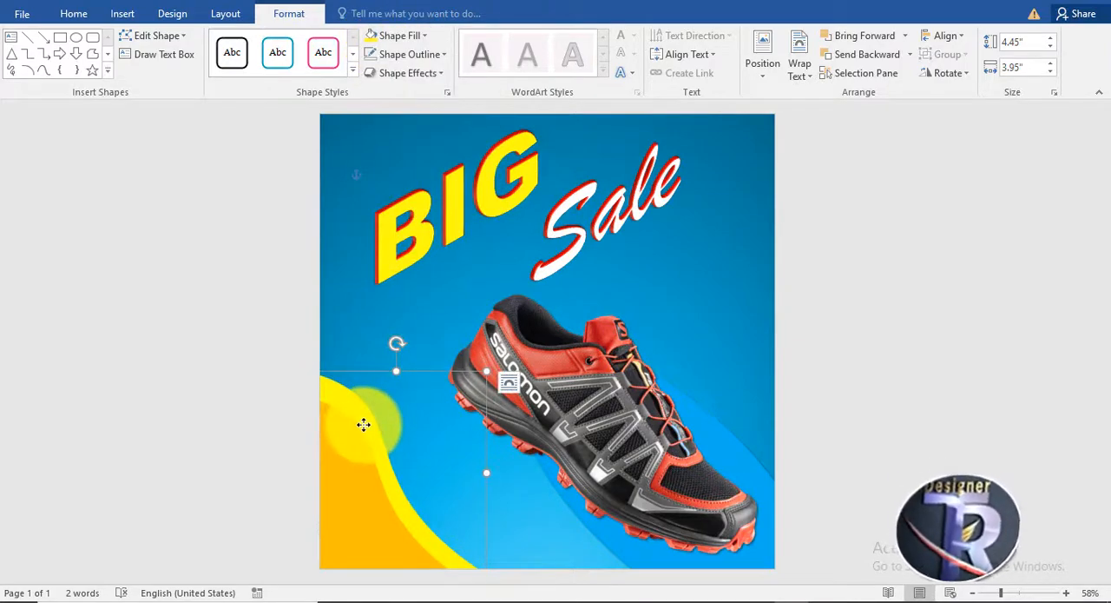
right_click(355, 452)
click(645, 284)
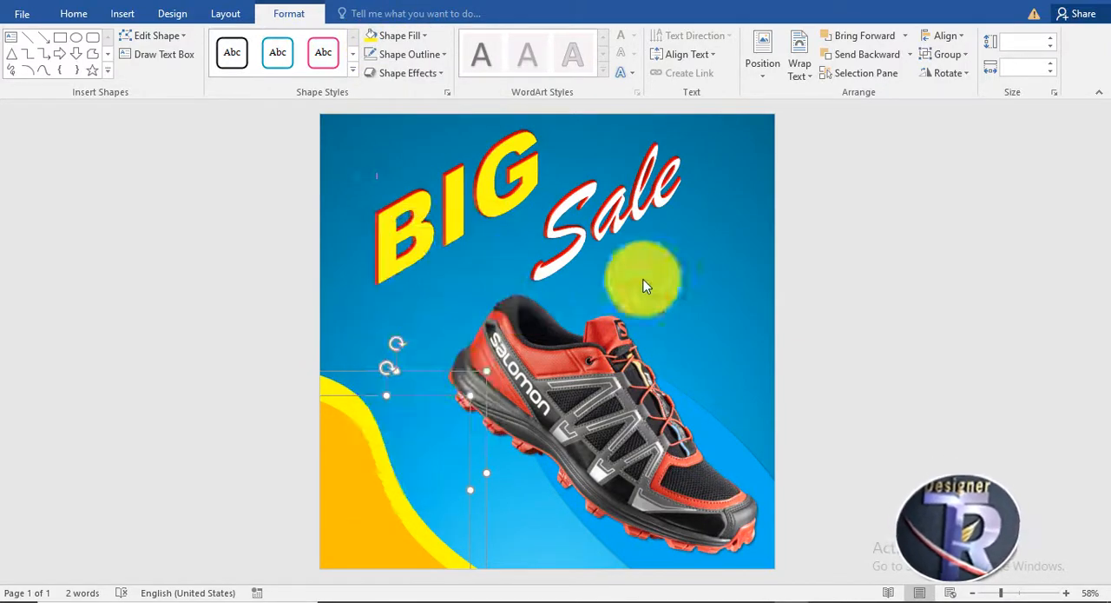
Insert a black WordArt text reading "20%" on the flyer below the word "Sale".
click(335, 481)
click(854, 233)
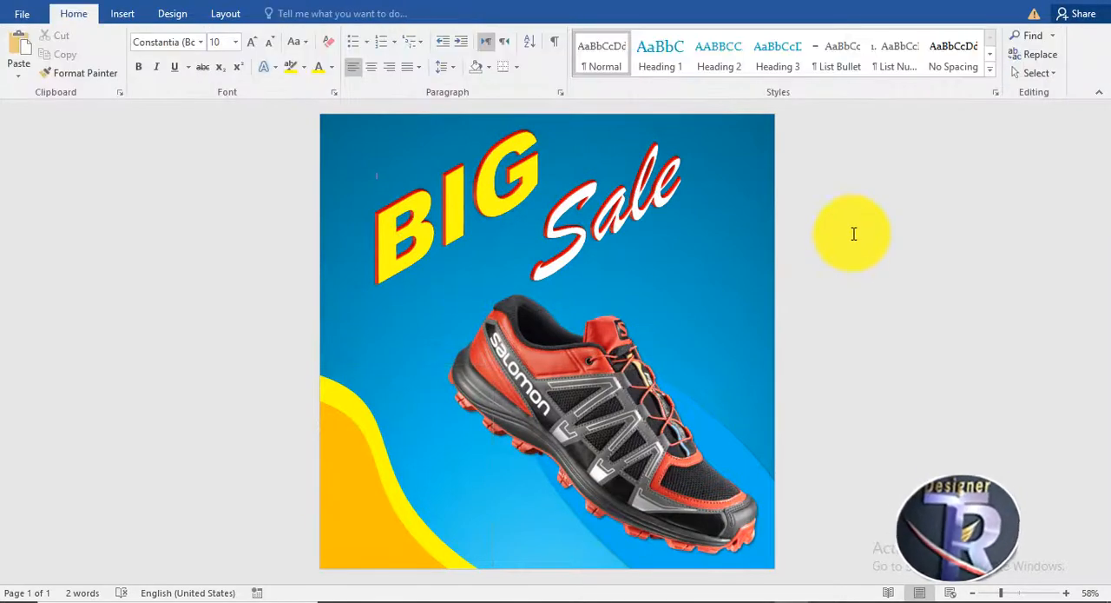
click(122, 15)
click(825, 54)
click(814, 99)
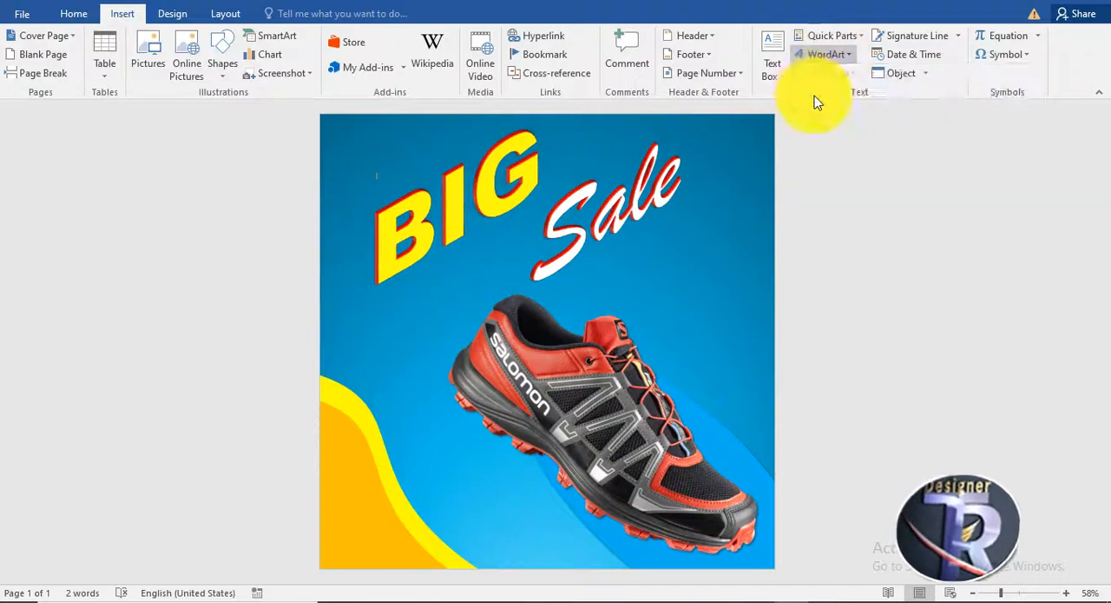
click(459, 162)
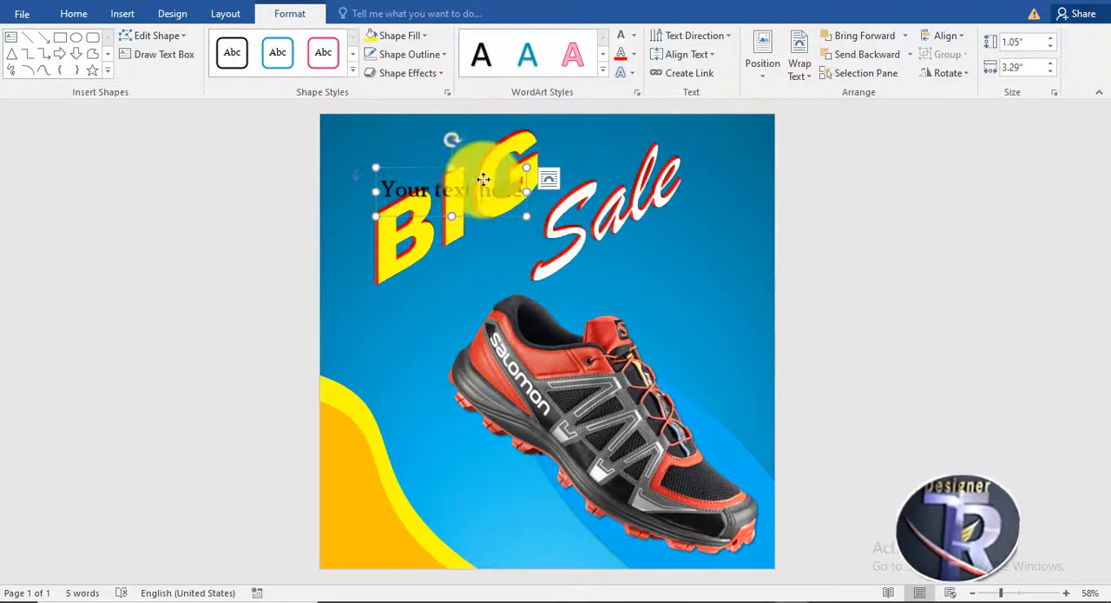
drag(483, 179, 702, 254)
click(753, 286)
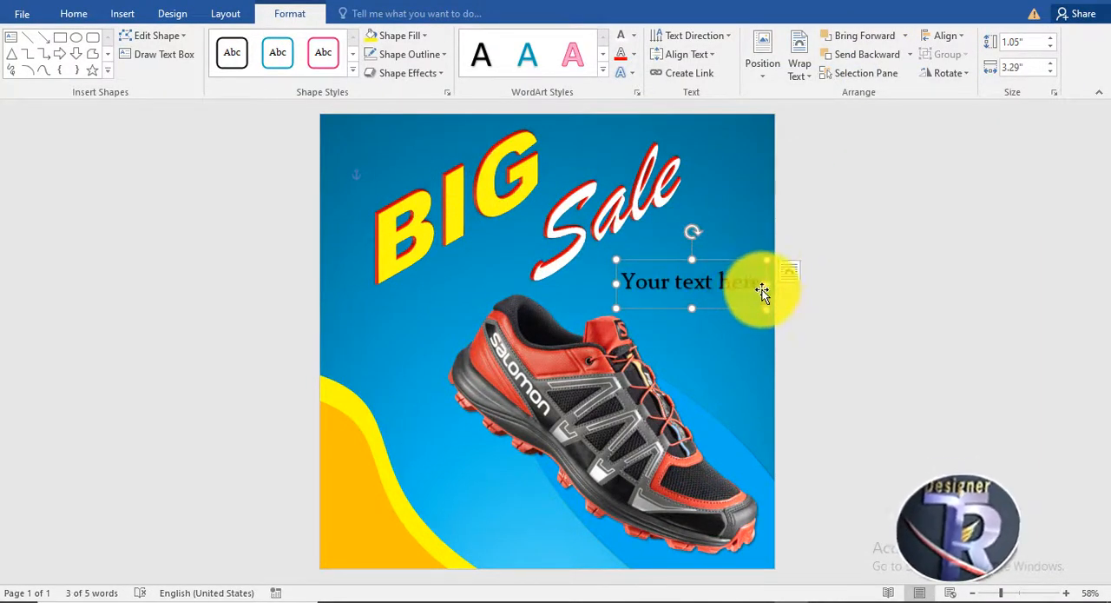
drag(761, 286, 713, 324)
Enlarge the "20%" text to 72 pt, then duplicate it directly beneath with the copy's text changed to "off".
click(73, 13)
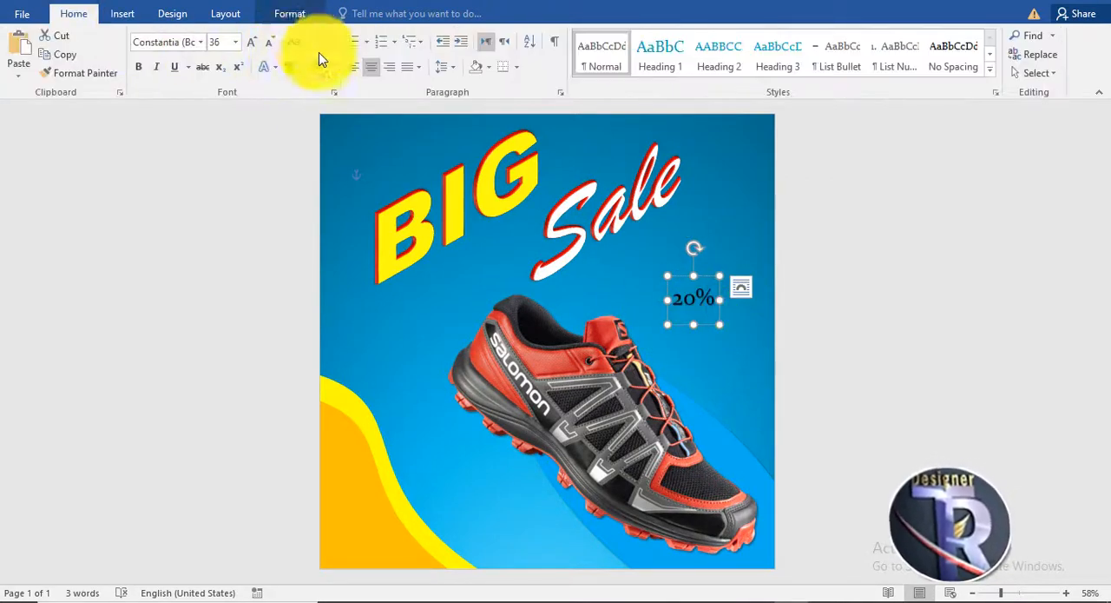
click(253, 42)
click(253, 42)
drag(738, 357, 725, 375)
click(724, 340)
drag(740, 339, 643, 340)
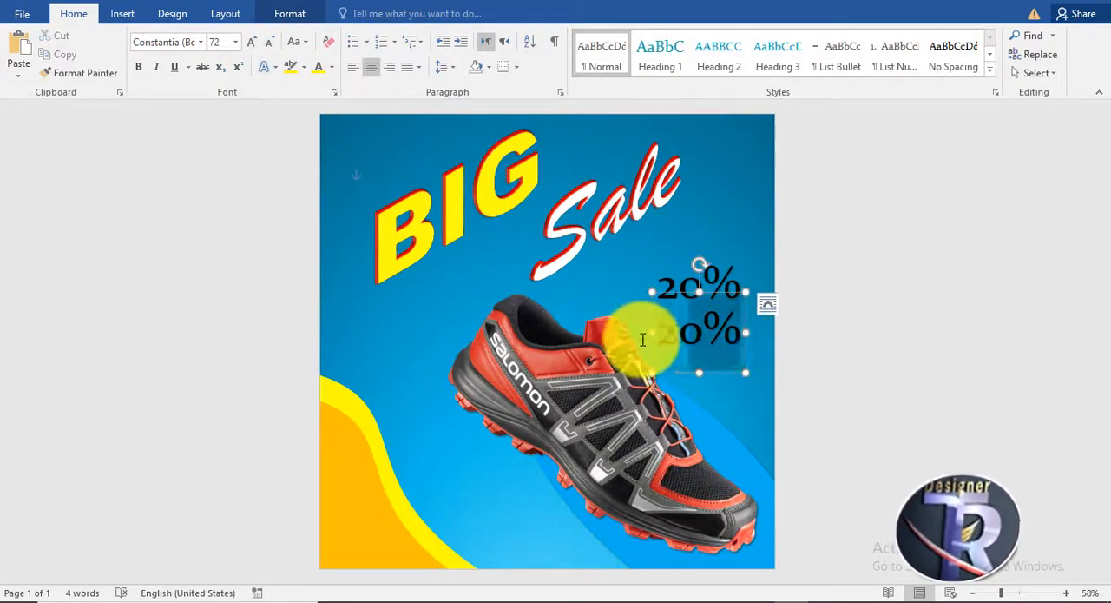
Select the "20%" and "off" texts together and set their text fill to white.
shift+click(719, 271)
click(296, 13)
click(624, 37)
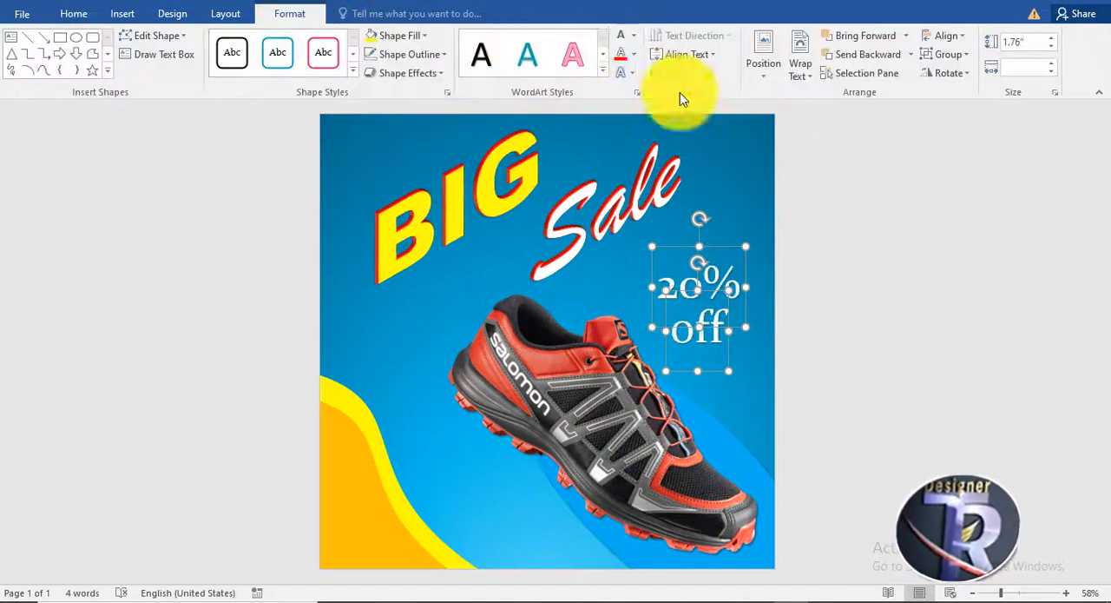
click(839, 281)
Draw a 2.55" by 2.55" circle over the "20% off" lettering and send it backward behind both texts.
click(122, 14)
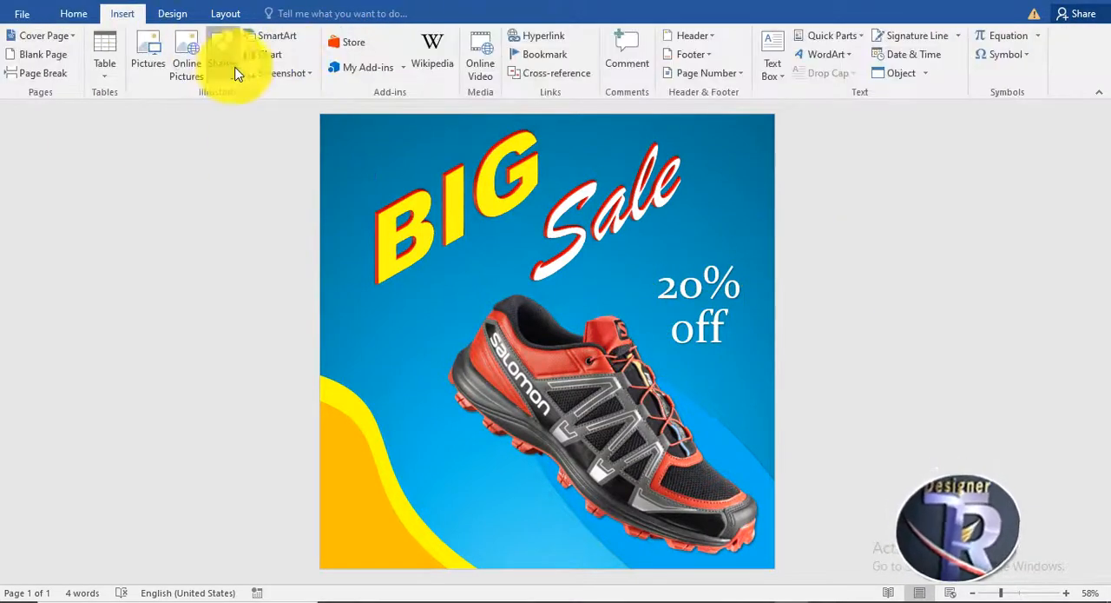
click(224, 65)
click(281, 116)
mouse_move(723, 340)
mouse_down()
mouse_move(736, 365)
mouse_move(717, 337)
mouse_up()
right_click(718, 337)
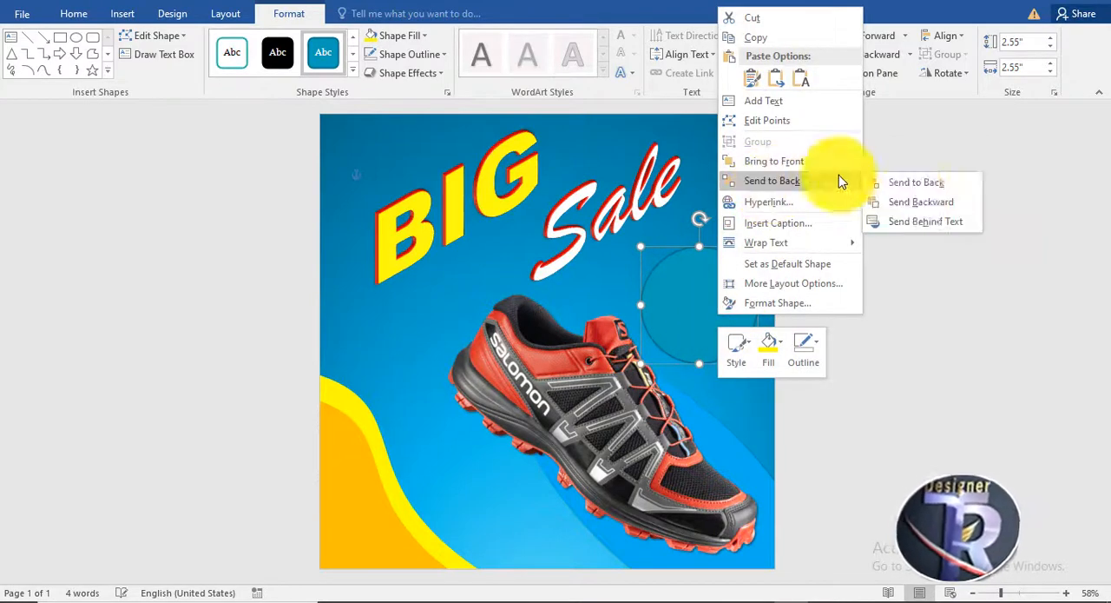
click(839, 181)
right_click(711, 280)
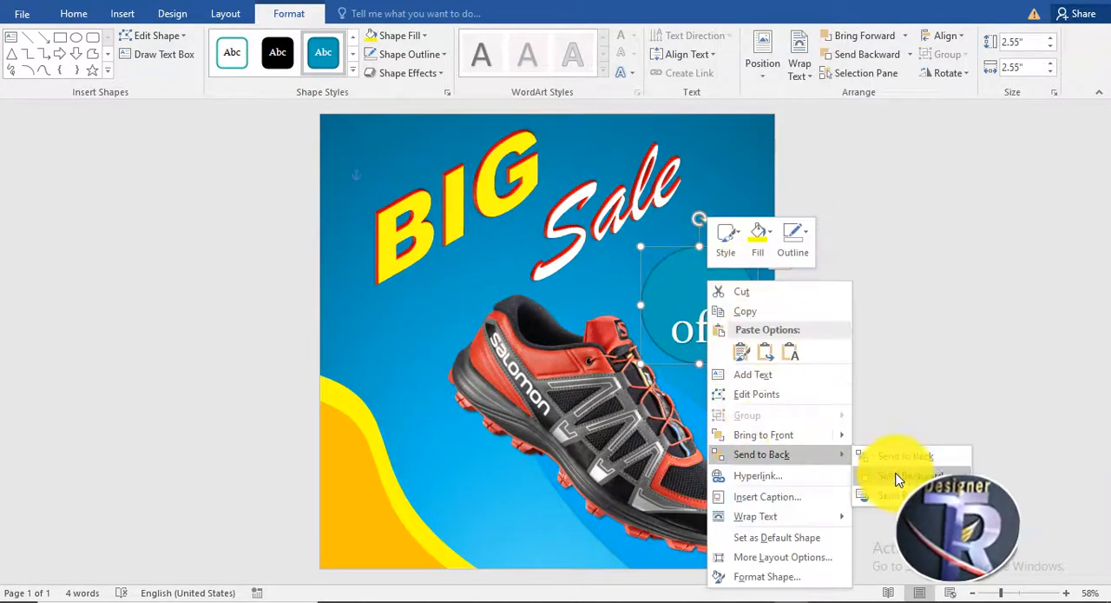
click(898, 469)
Fill the discount circle with the standard orange color and remove its outline.
click(395, 36)
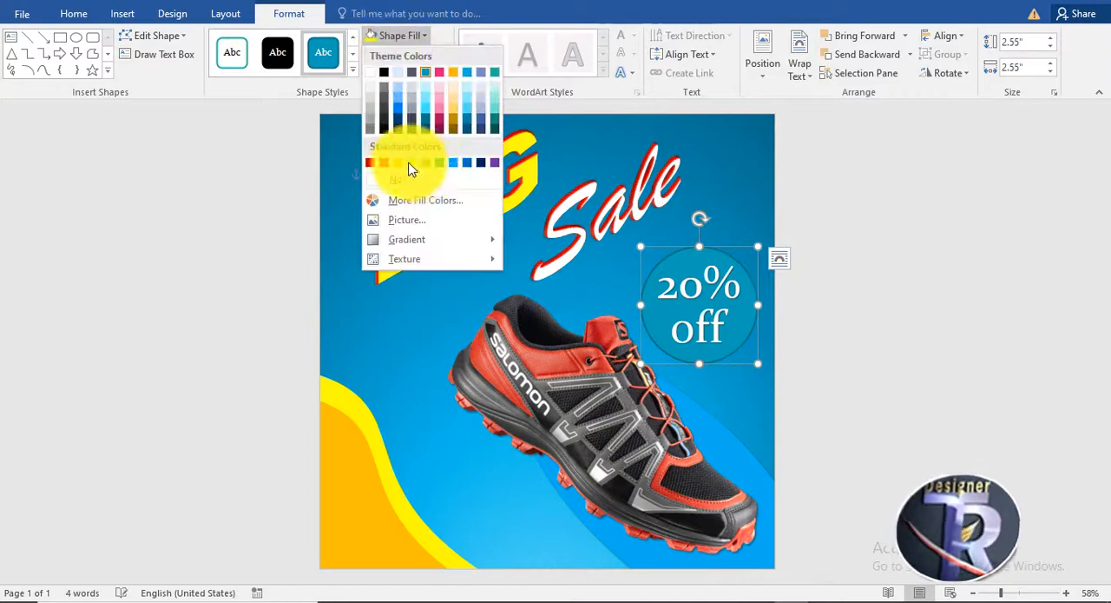
click(401, 163)
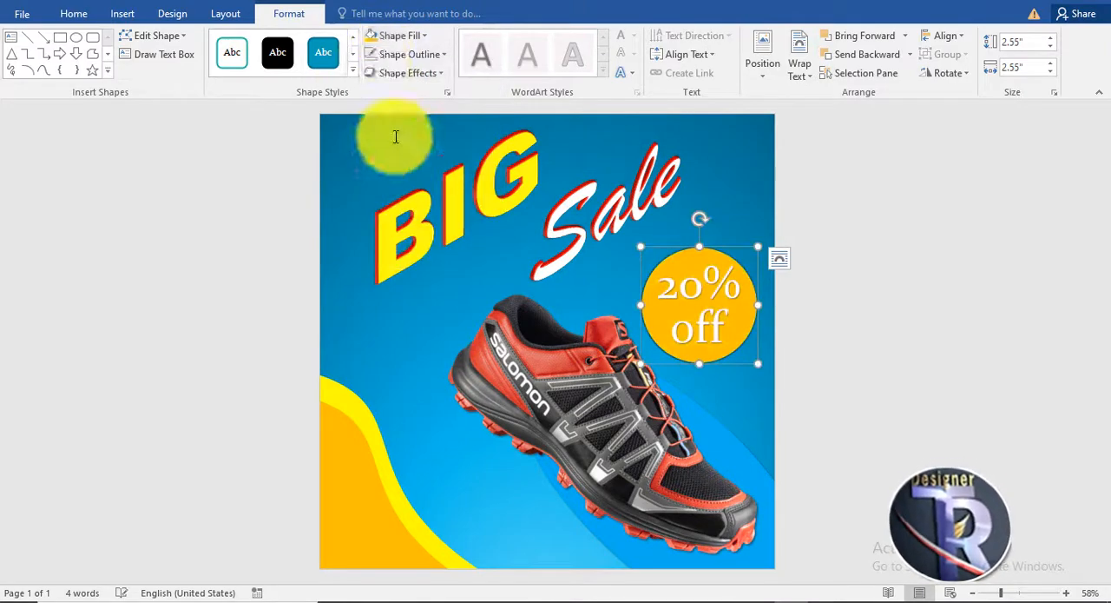
click(405, 54)
click(426, 198)
Apply a raised preset shape effect with a soft shadow to the orange discount circle.
click(413, 73)
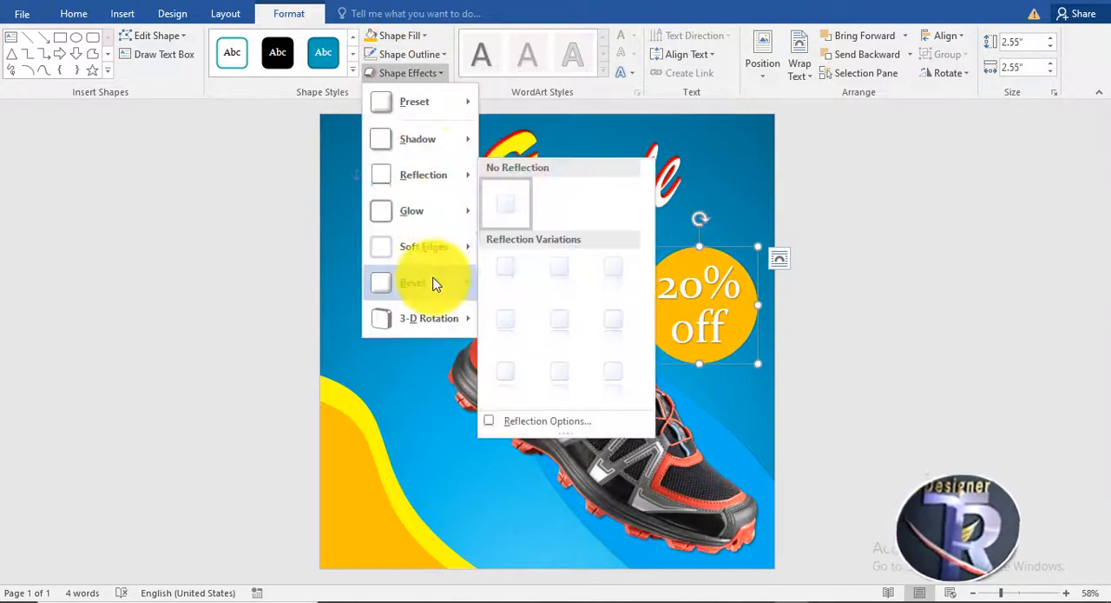
mouse_move(420, 113)
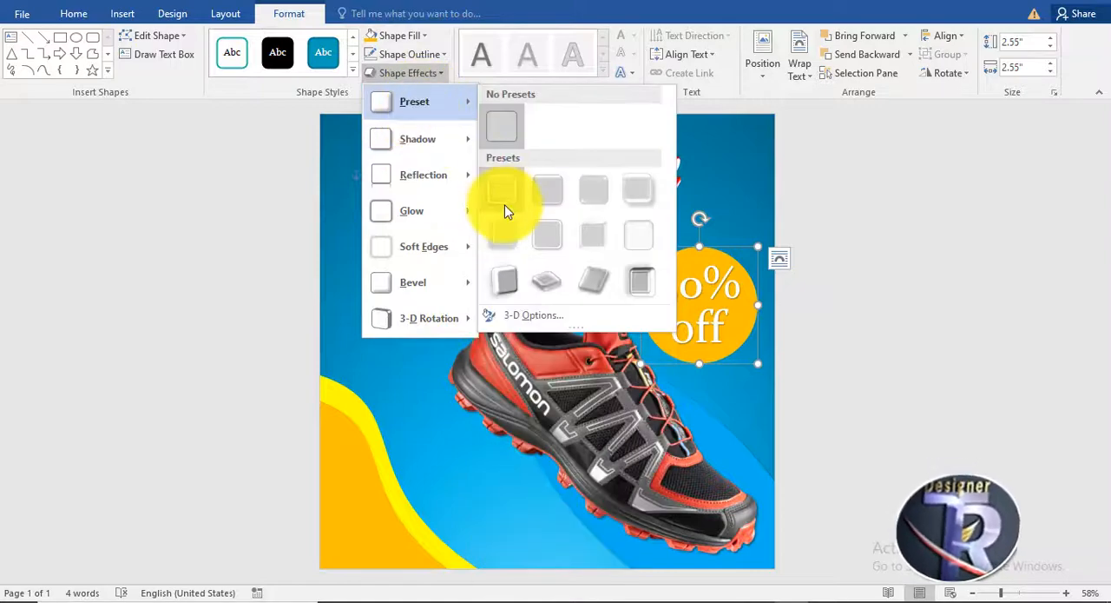
click(506, 231)
click(919, 246)
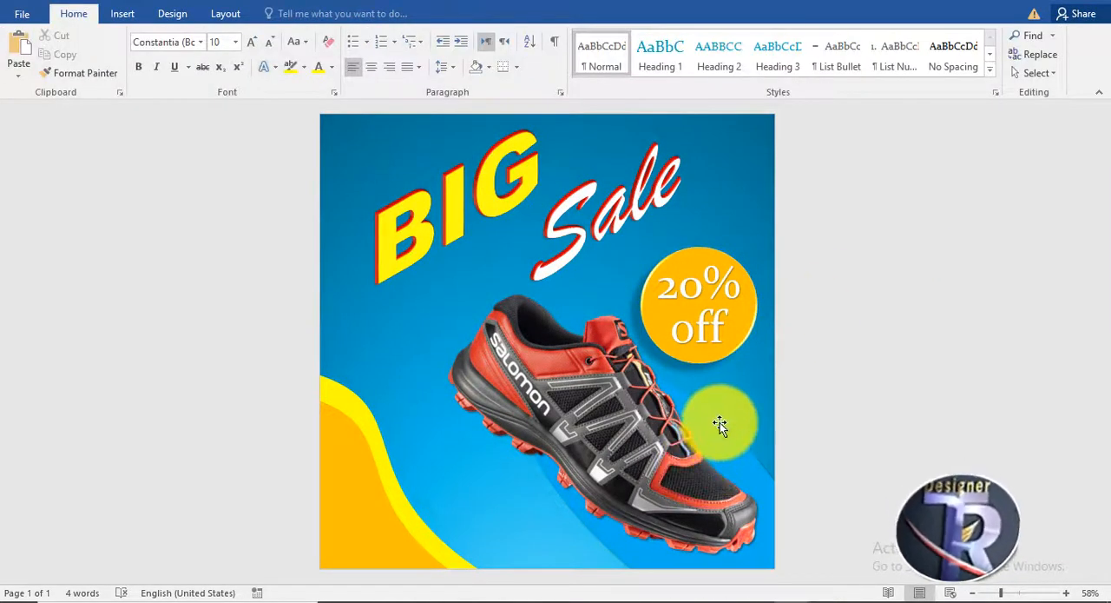
Apply the discount circle's raised preset shape effect to the light-blue ellipse behind the shoe.
click(640, 513)
click(290, 13)
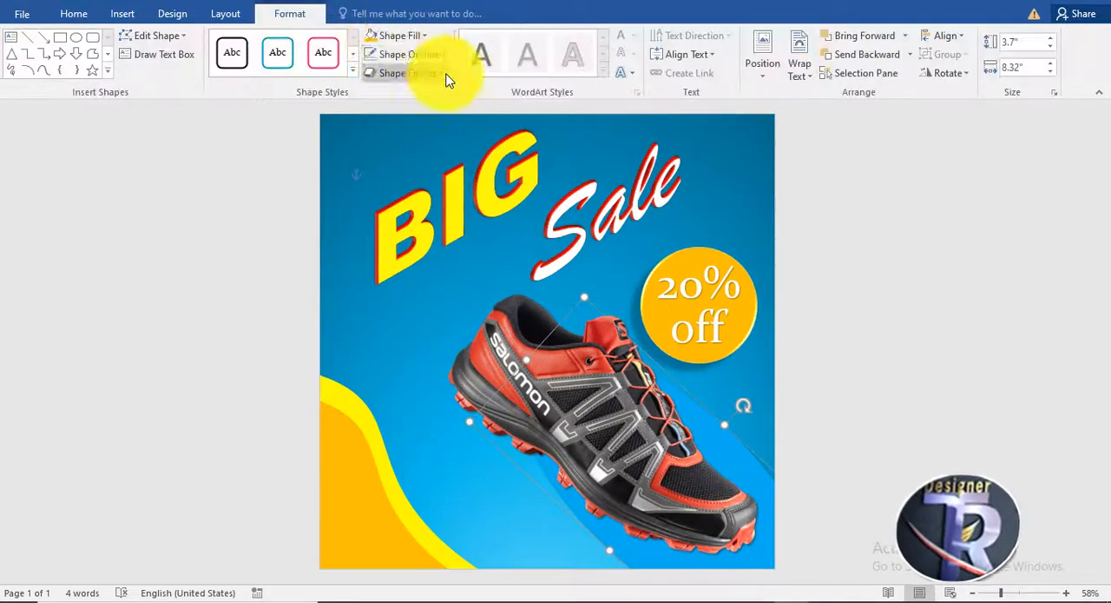
click(416, 73)
mouse_move(420, 102)
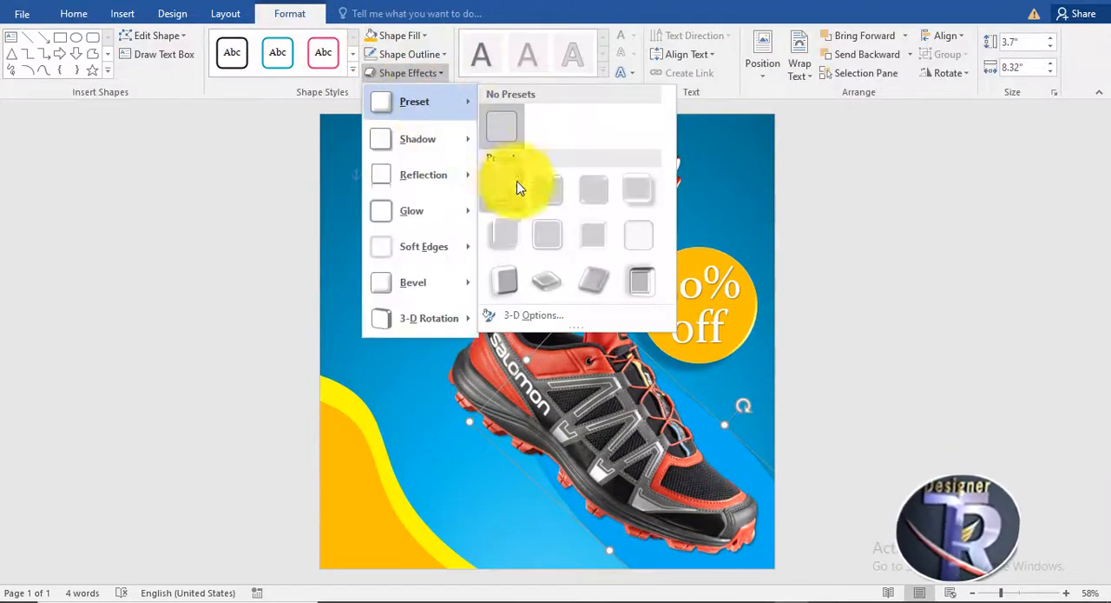
click(515, 225)
click(891, 265)
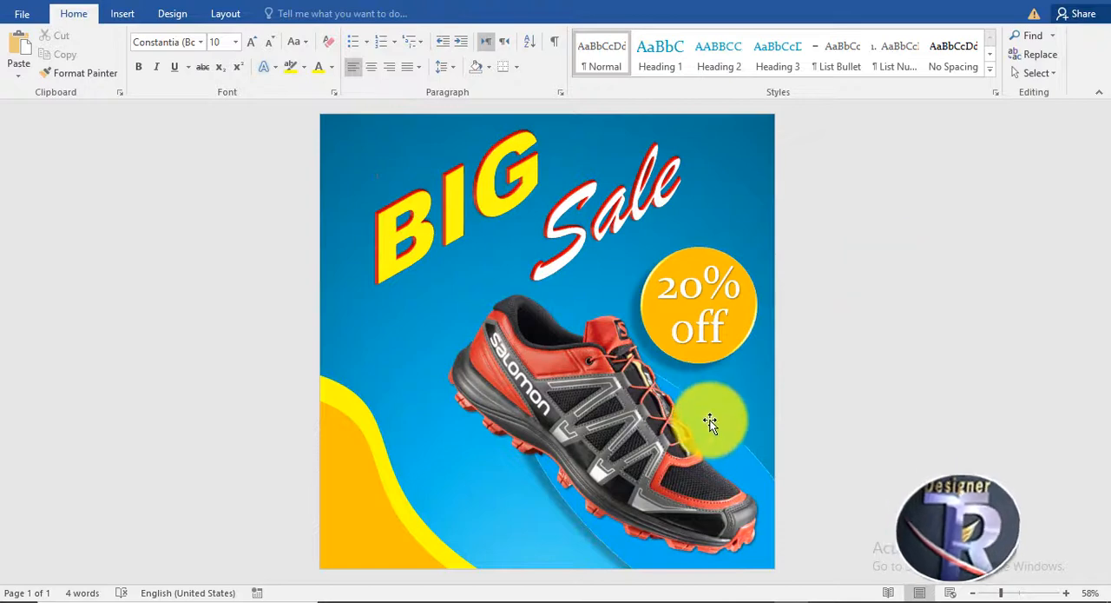
click(612, 354)
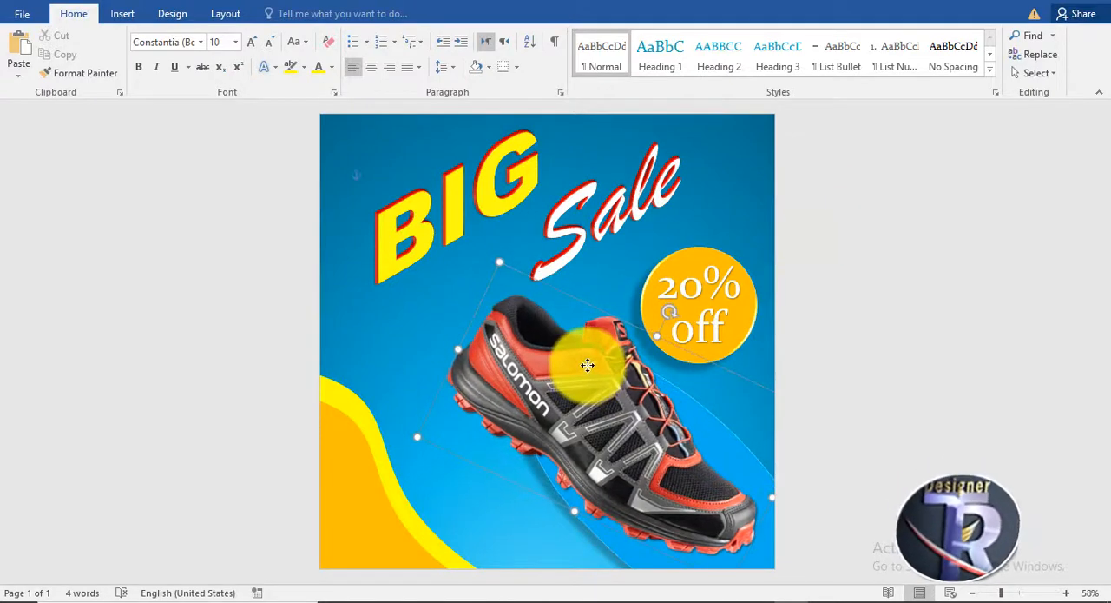
click(906, 222)
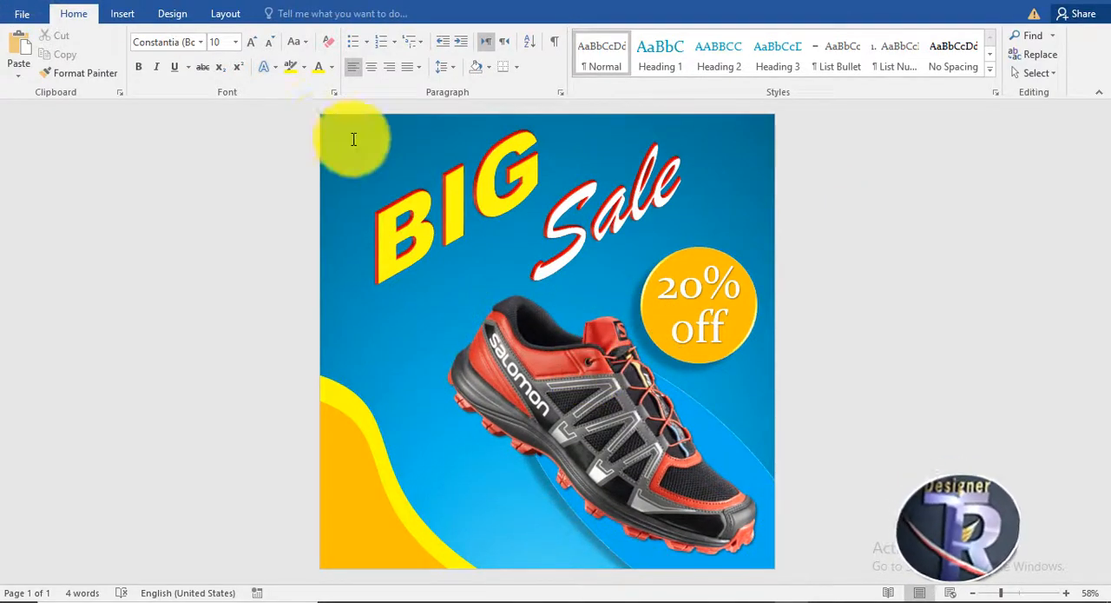
Draw a slanted straight line, about 1.93" high and 0.61" wide, from the page's upper edge to the "B" of "BIG".
click(120, 13)
click(224, 59)
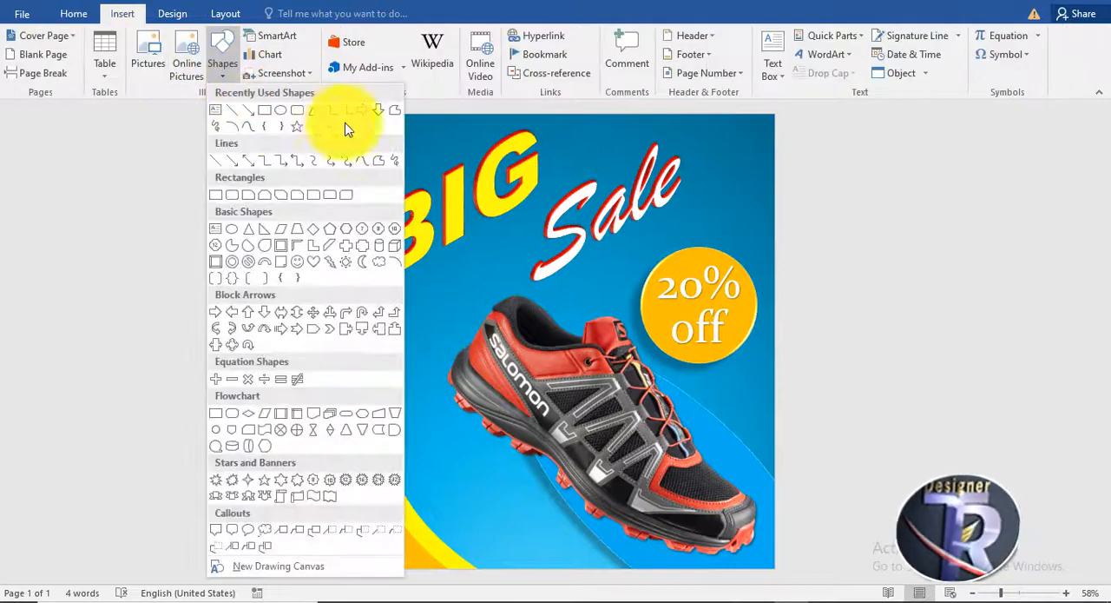
click(233, 111)
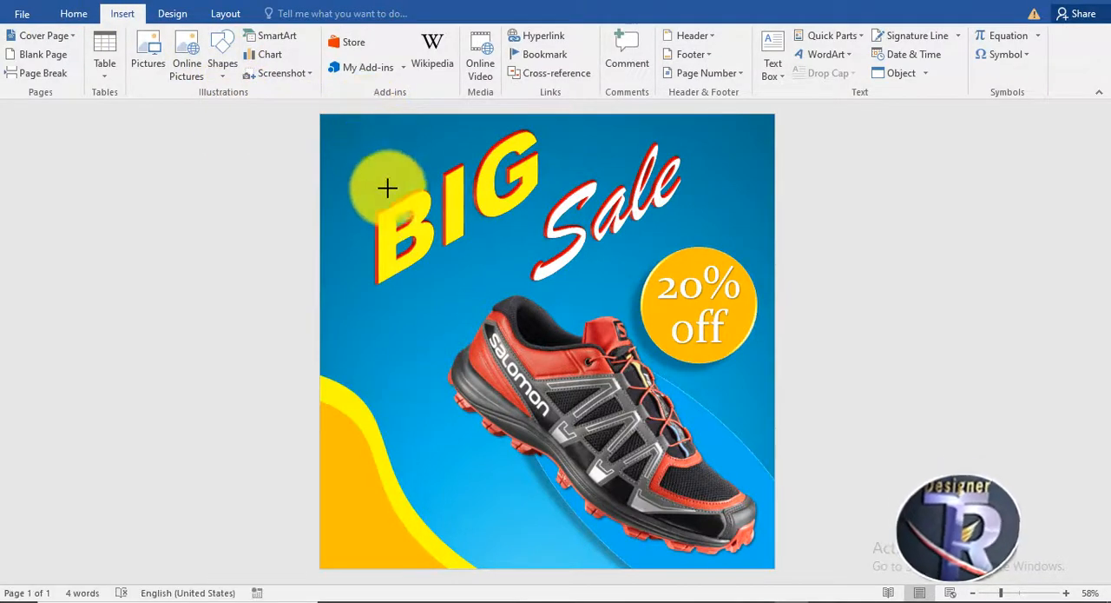
click(393, 204)
Thicken the slanted line above the "B" and change its outline color to white.
click(388, 56)
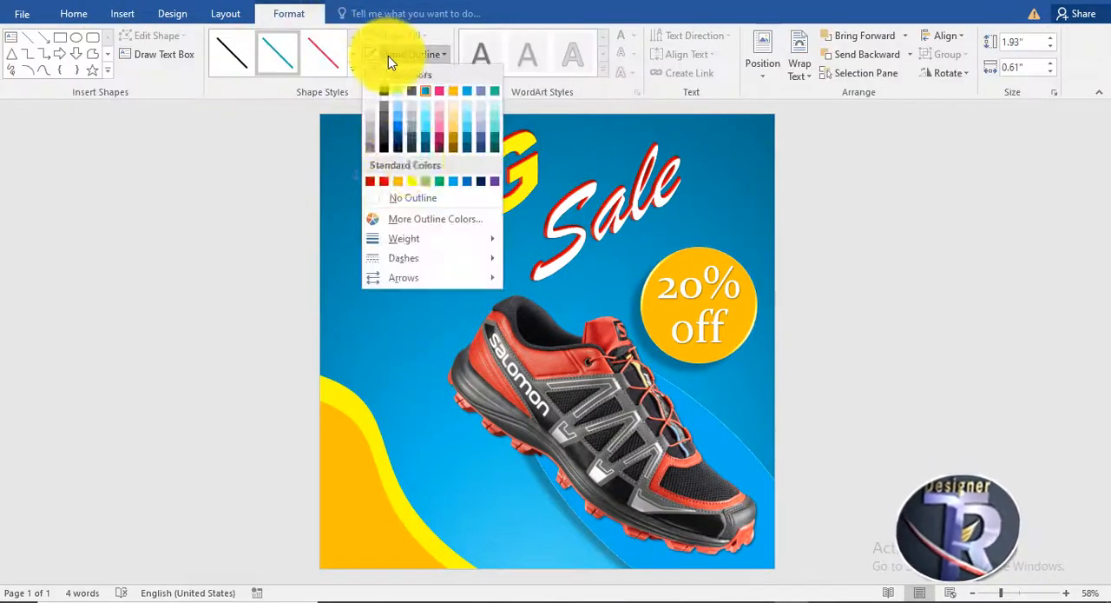
mouse_move(422, 249)
click(603, 364)
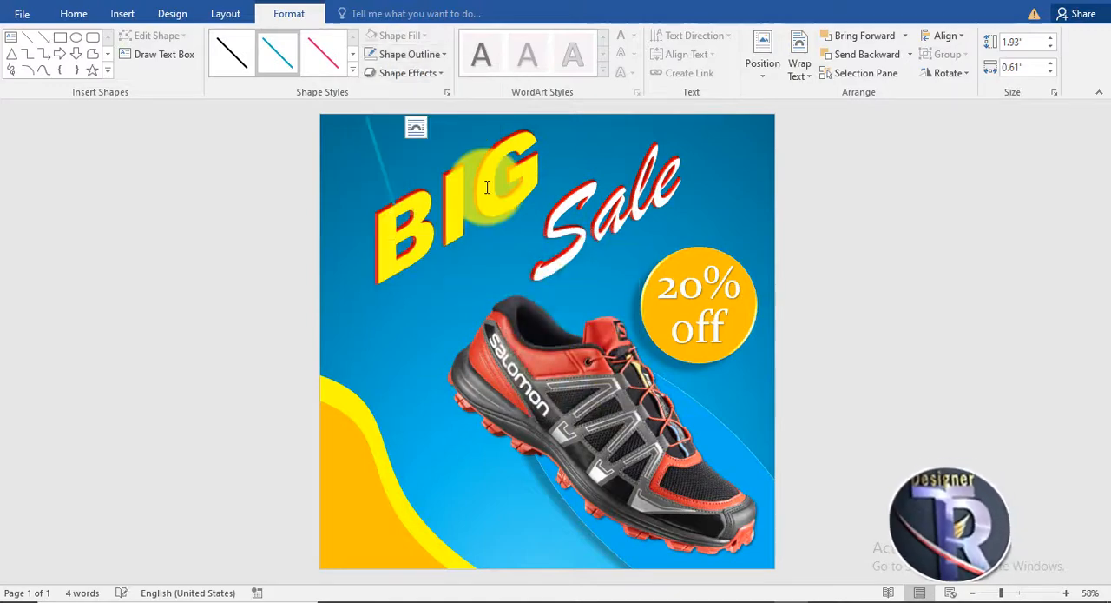
click(409, 55)
click(368, 91)
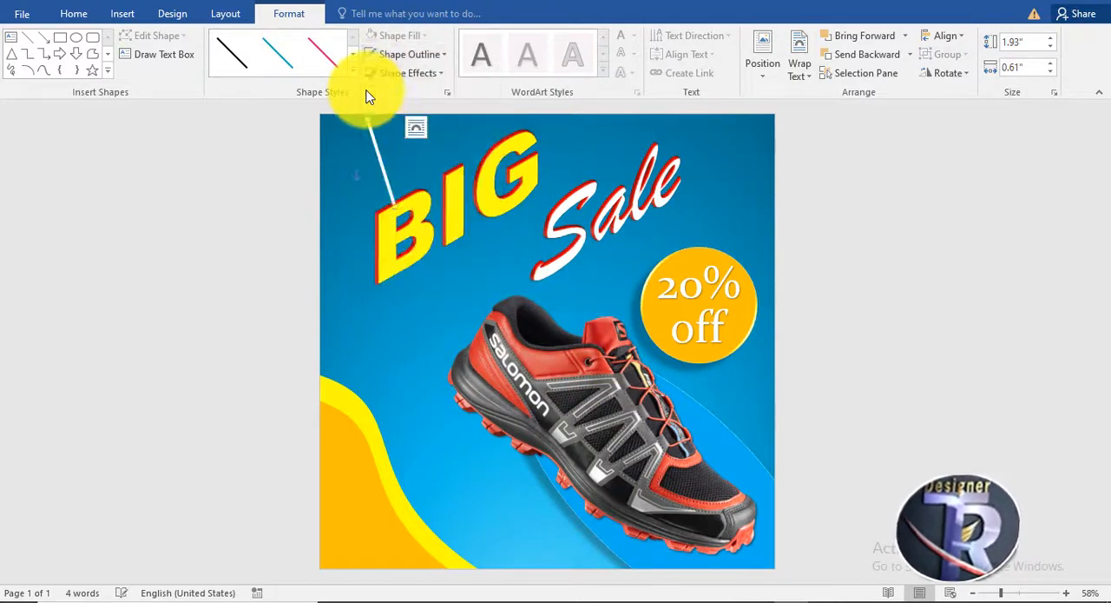
click(425, 58)
click(424, 58)
click(855, 189)
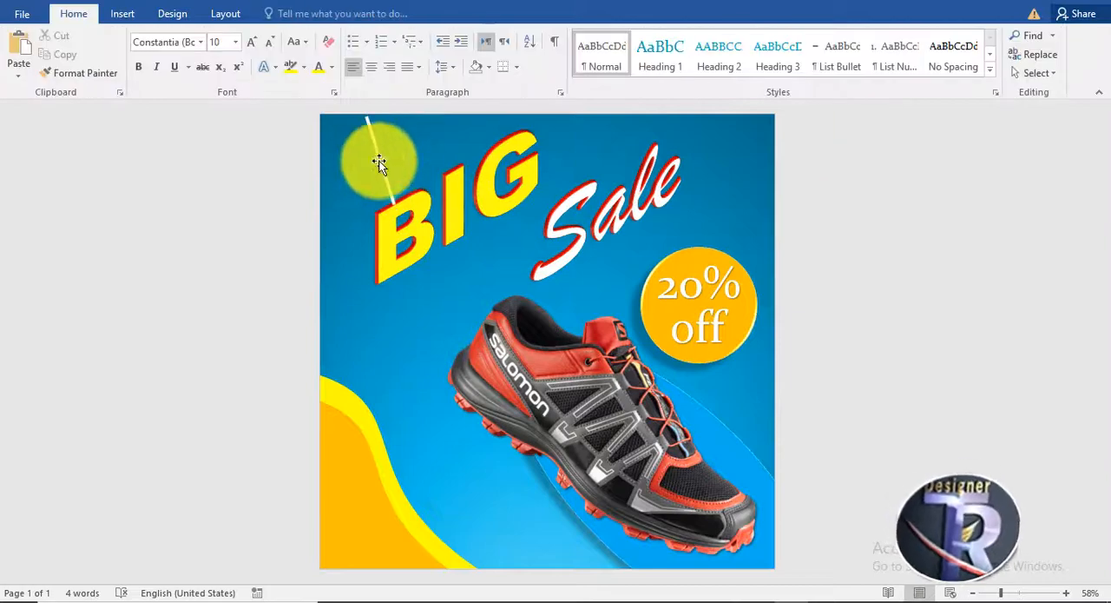
Stretch the white line to about 2.21" by 0.75" so it passes the page's upper edge, and send it behind the text.
click(368, 122)
click(394, 202)
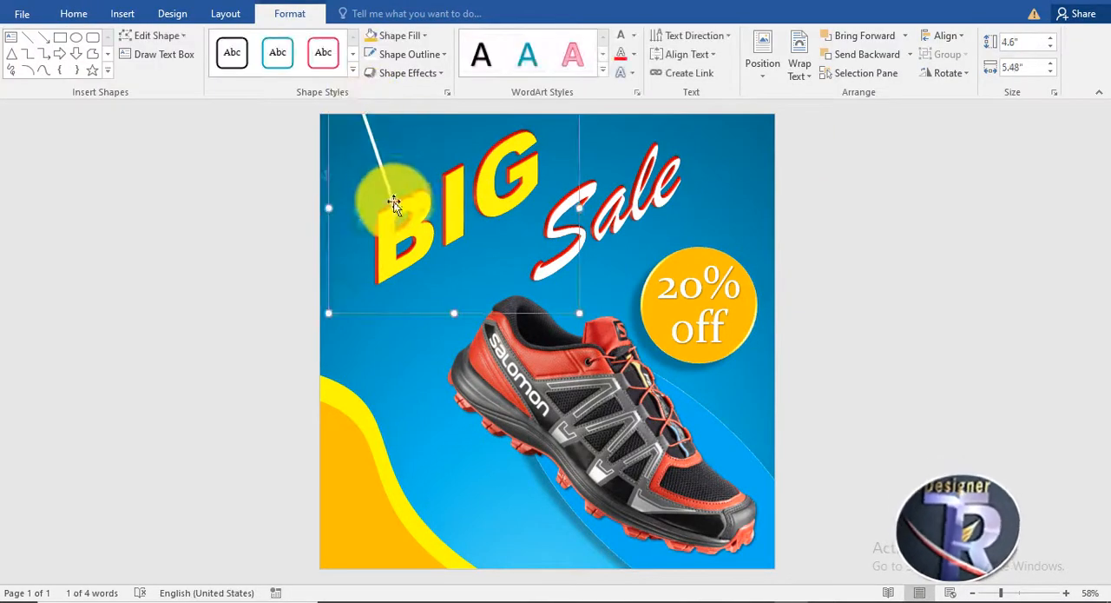
right_click(388, 187)
mouse_move(455, 351)
click(579, 391)
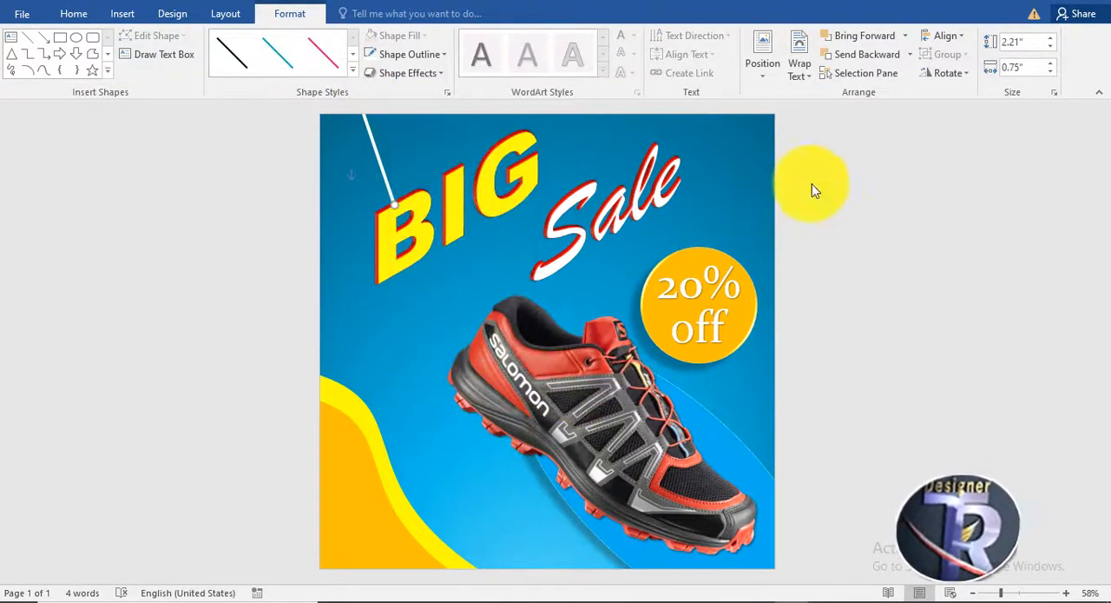
Duplicate the white hanging line twice, placing the copies above the "I" and the "G" of "BIG".
click(811, 185)
click(388, 185)
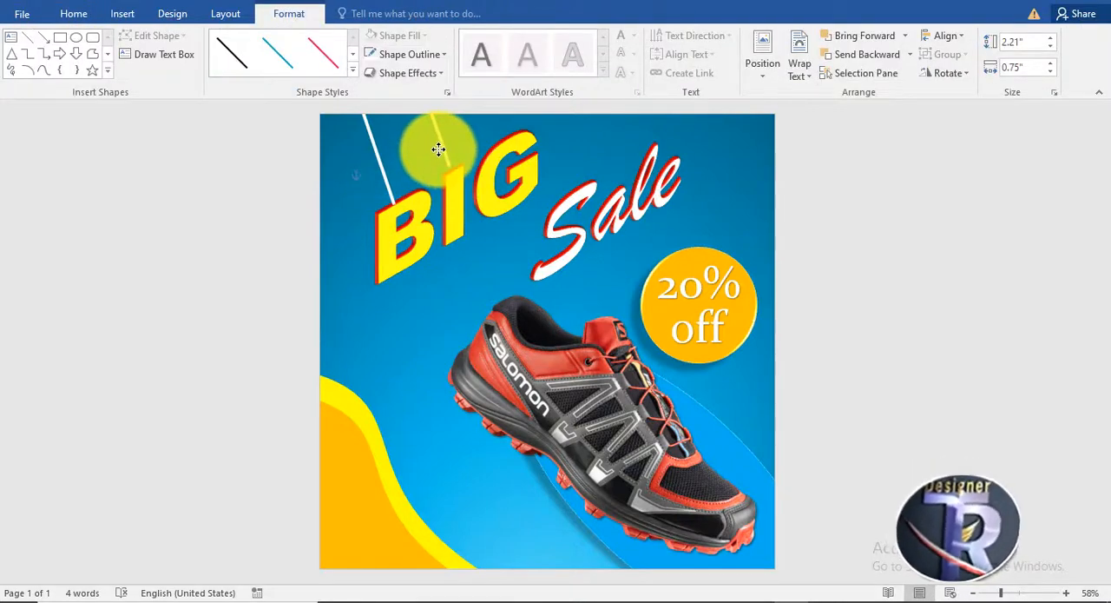
click(710, 186)
drag(441, 142, 468, 129)
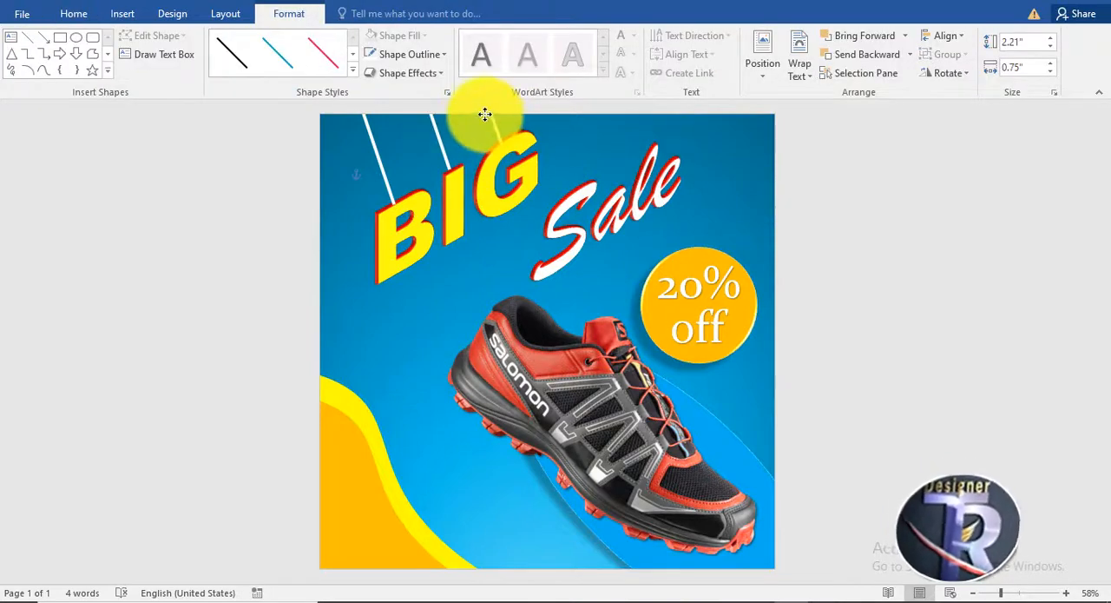
click(845, 199)
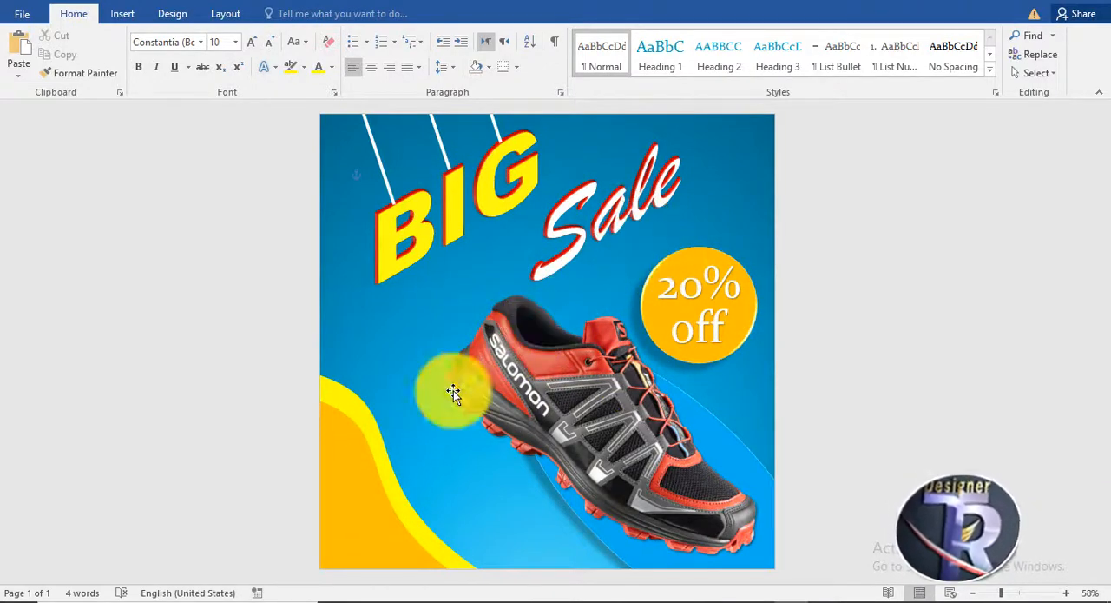
Duplicate the grouped orange and yellow wave, rotate the copy 180°, and place it in the page's upper-right corner.
click(364, 443)
drag(364, 445, 478, 355)
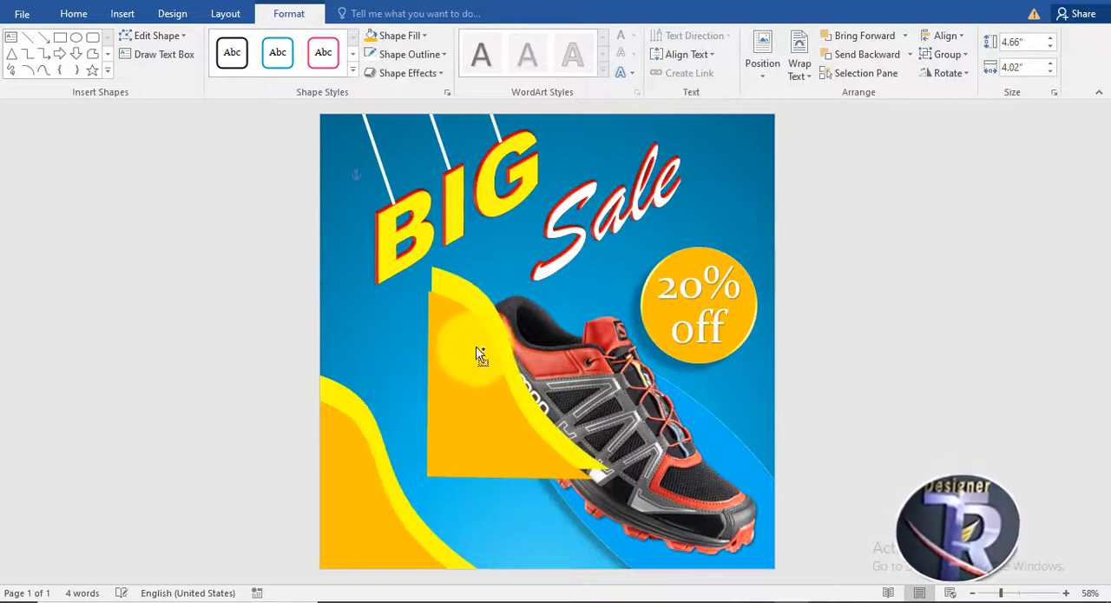
drag(524, 235, 515, 513)
drag(578, 377, 778, 193)
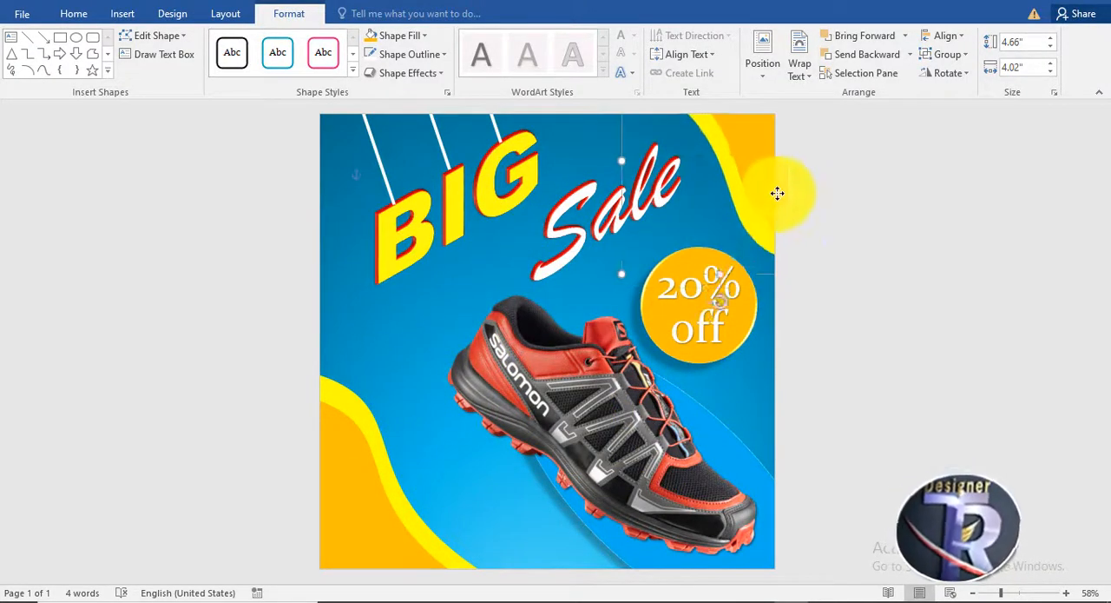
click(878, 366)
Examine the whole flyer layout at different zoom levels.
scroll(751, 334, up, 3)
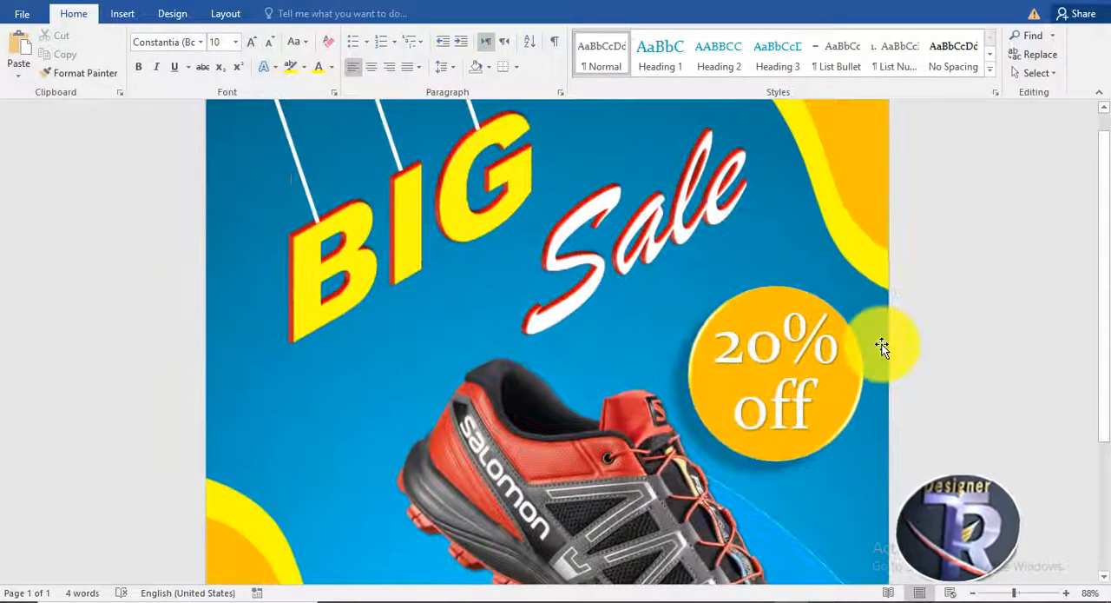
scroll(880, 345, down, 3)
scroll(822, 387, down, 3)
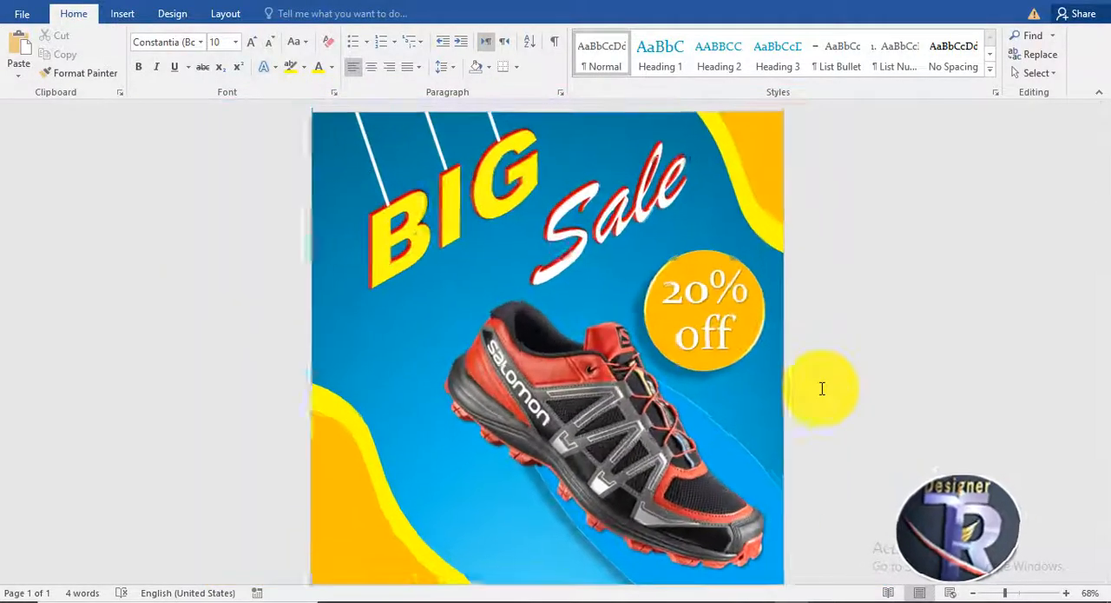
scroll(822, 388, up, 1)
scroll(823, 389, down, 2)
scroll(822, 392, up, 1)
scroll(822, 392, down, 1)
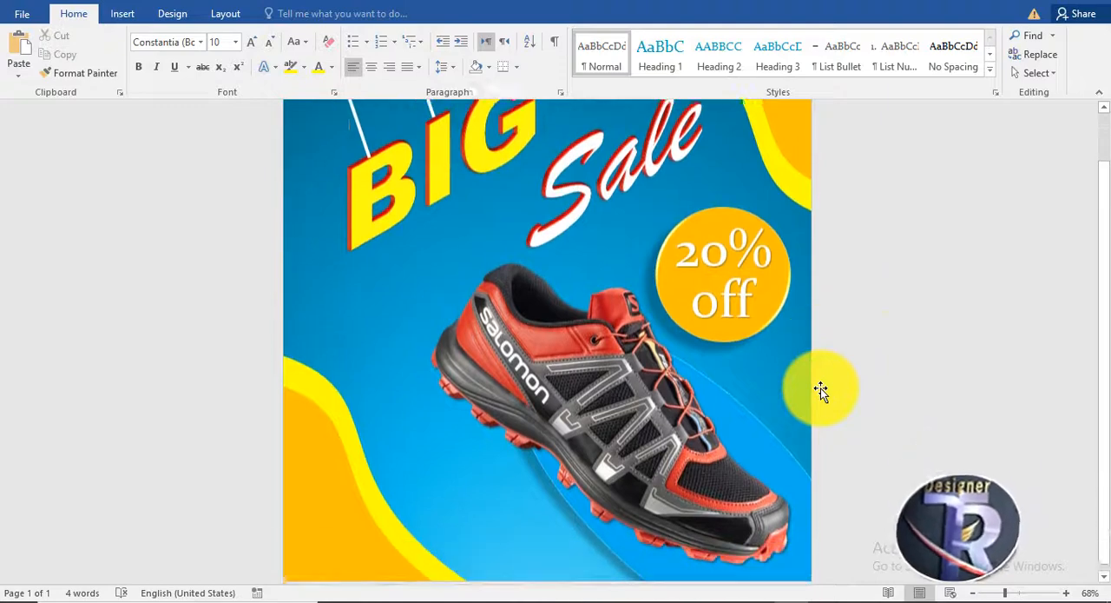
scroll(845, 373, up, 1)
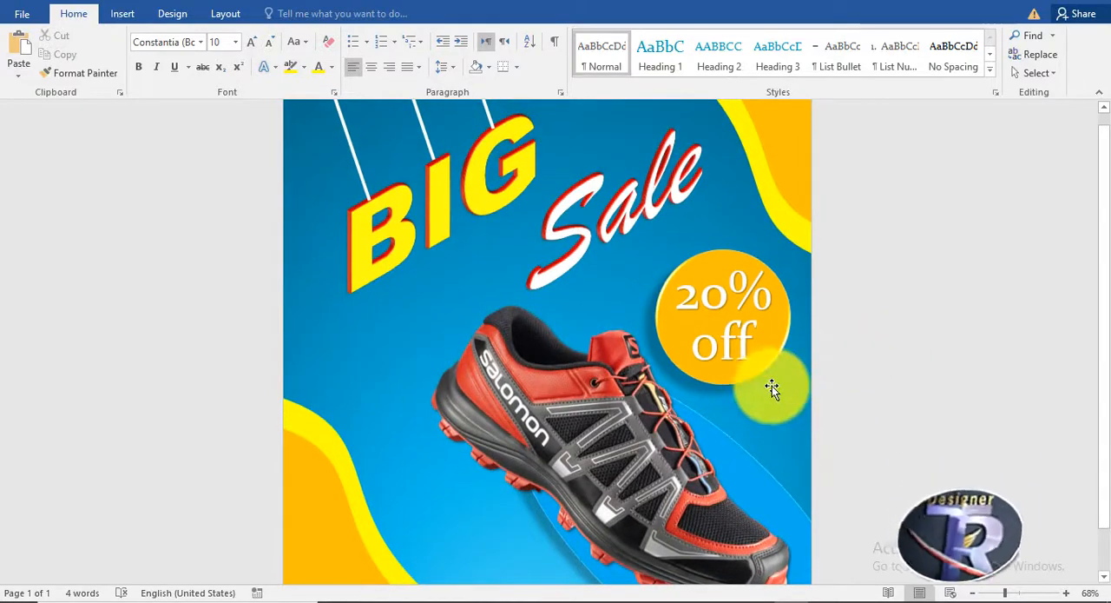